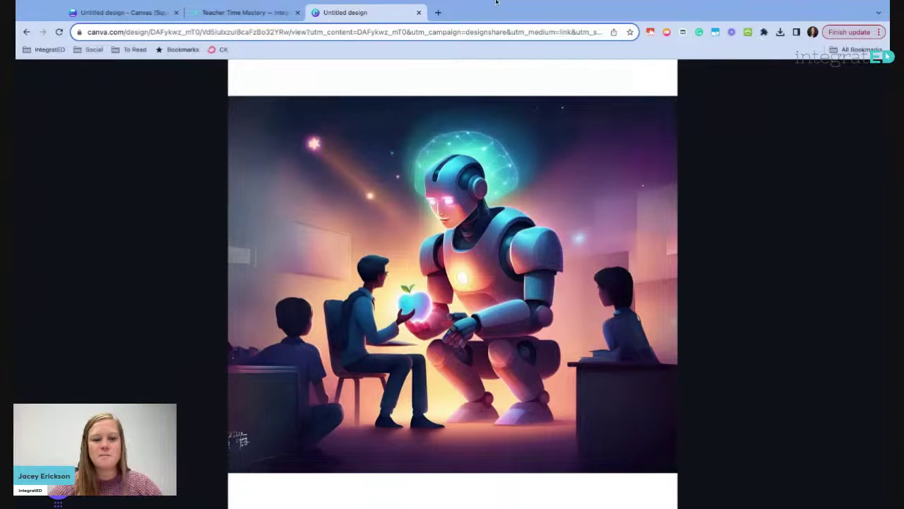
# Search the Canva Apps panel for 'Magic Media'
pyautogui.click(127, 13)
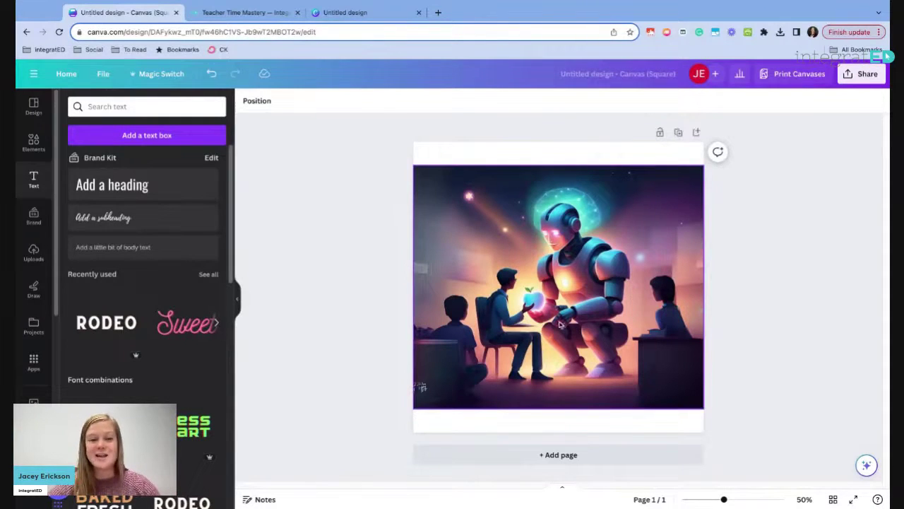
pyautogui.scroll(-1, 56, 147)
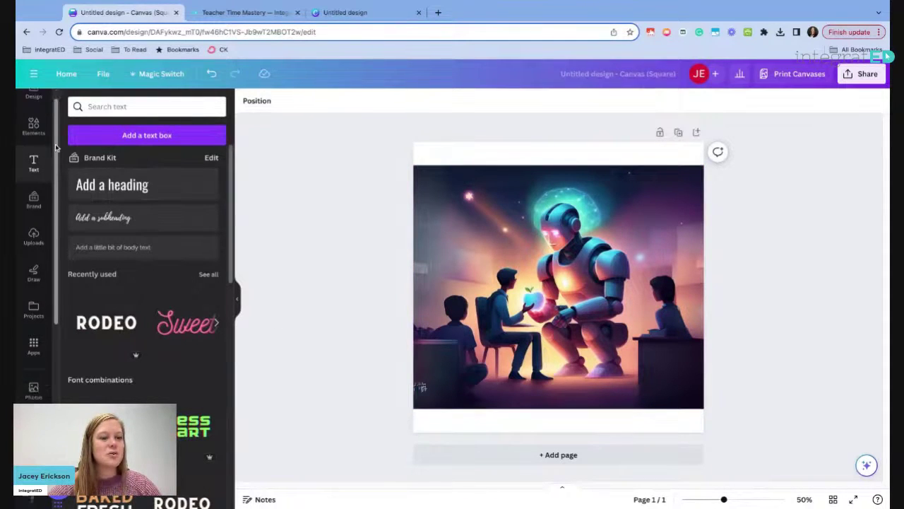
pyautogui.scroll(-2, 56, 146)
pyautogui.scroll(-2, 56, 146)
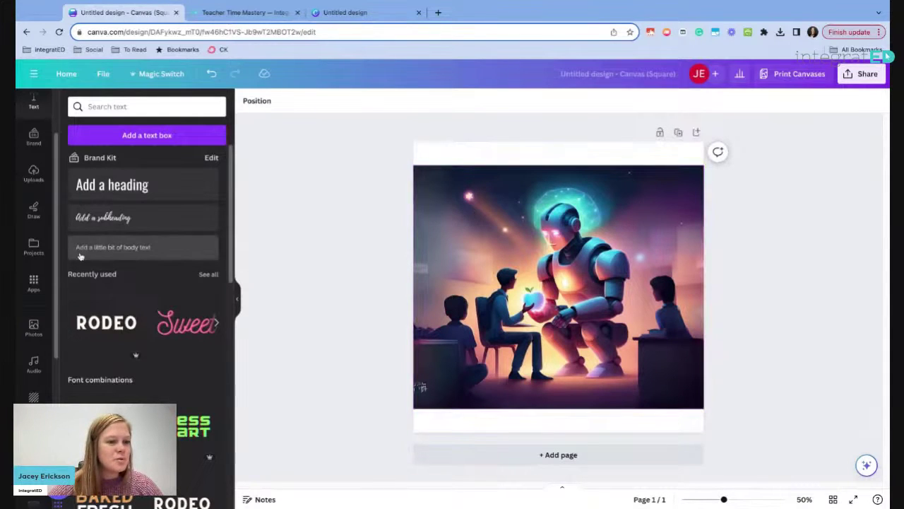
pyautogui.click(35, 288)
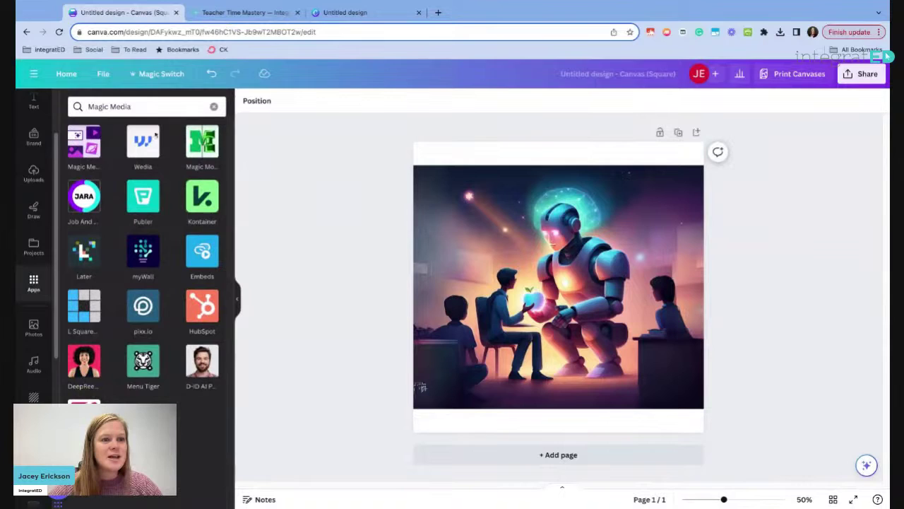
pyautogui.click(146, 106)
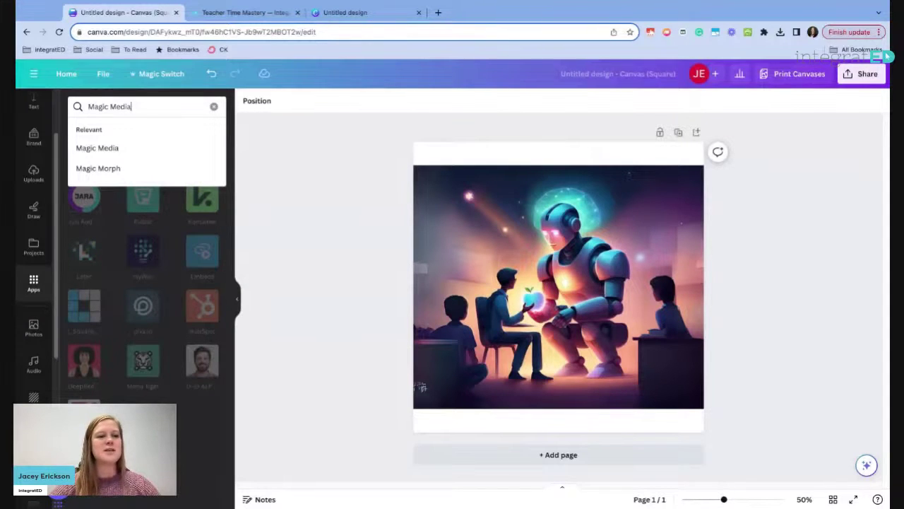
pyautogui.press('Return')
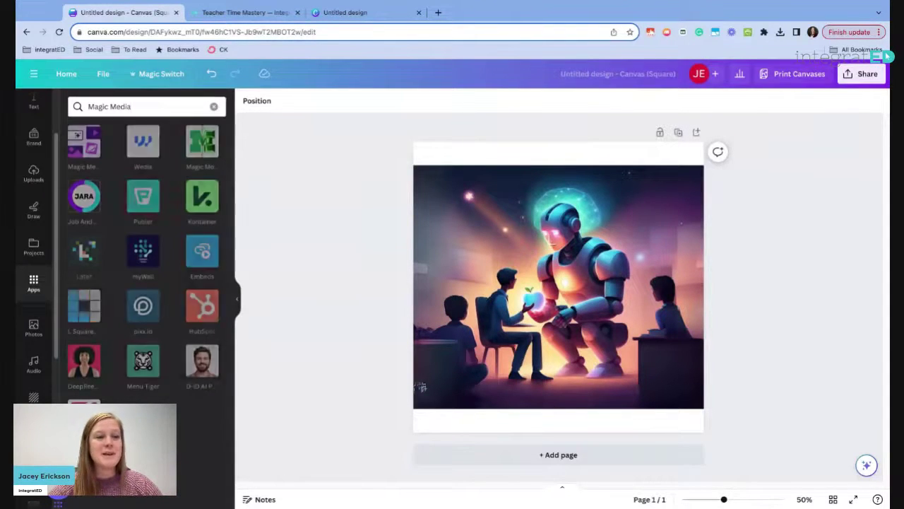
# Open the Magic Media Text to Image generator
pyautogui.click(90, 154)
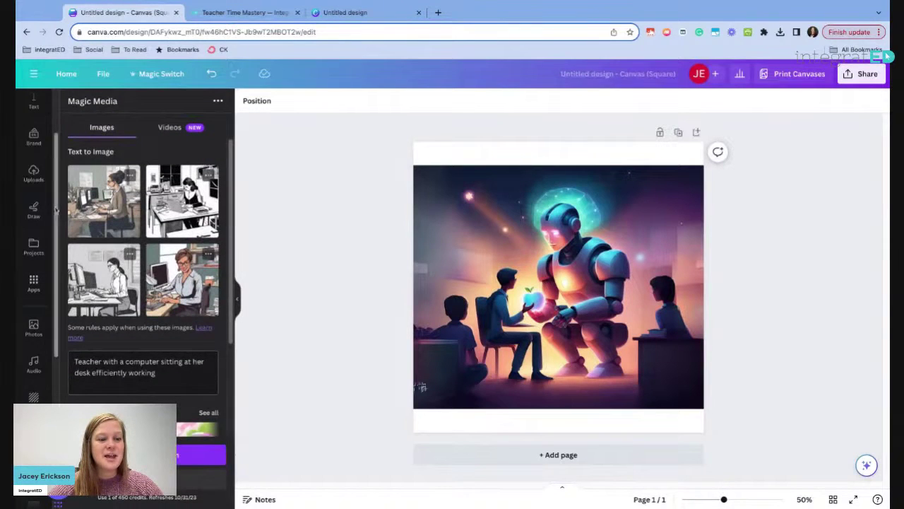
pyautogui.scroll(-5, 56, 210)
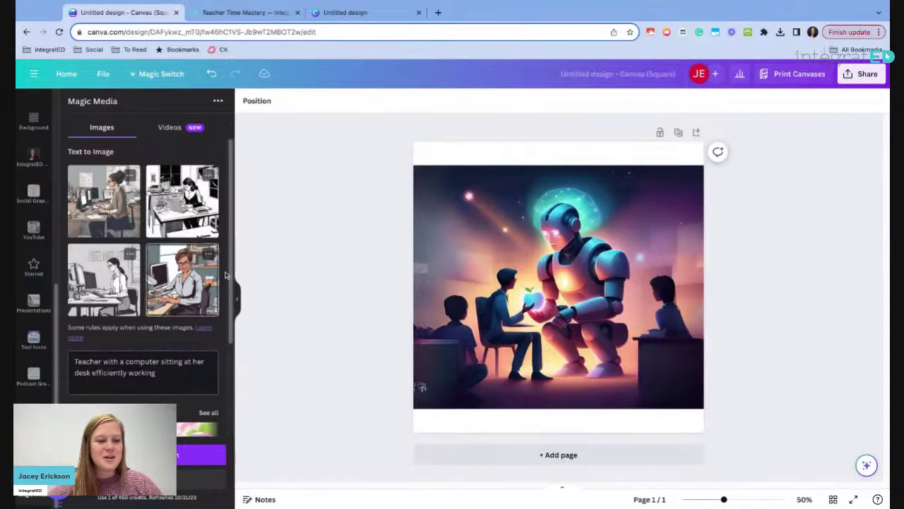
pyautogui.scroll(-2, 233, 263)
pyautogui.scroll(2, 233, 263)
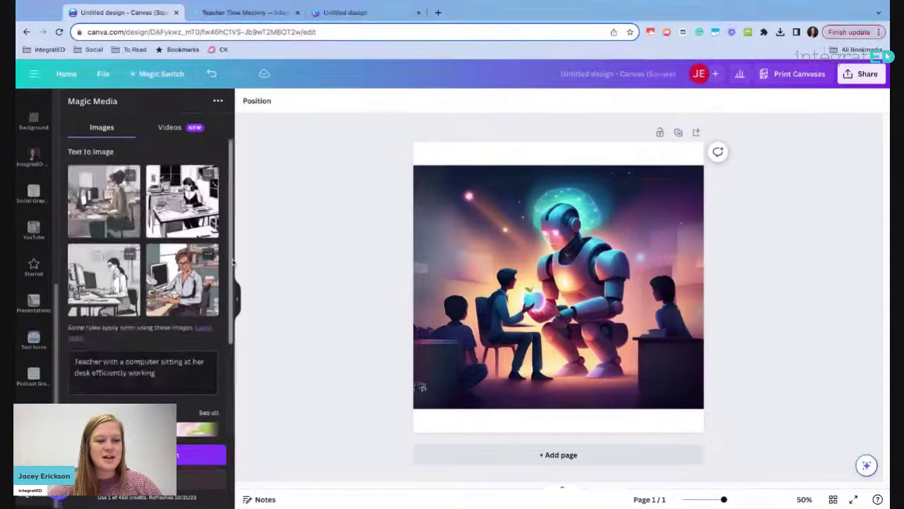
# Replace the prompt with 'A teacher being friend with Ai'
pyautogui.tripleClick(172, 376)
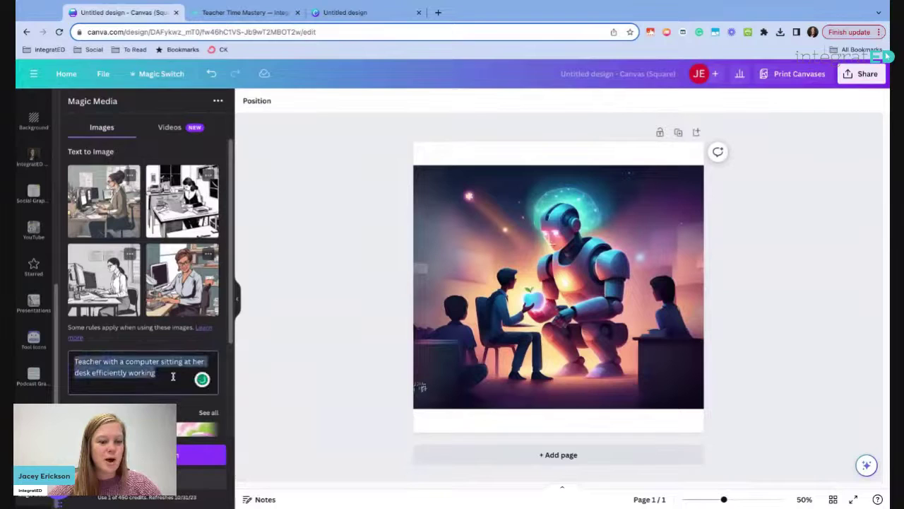
pyautogui.press('BackSpace')
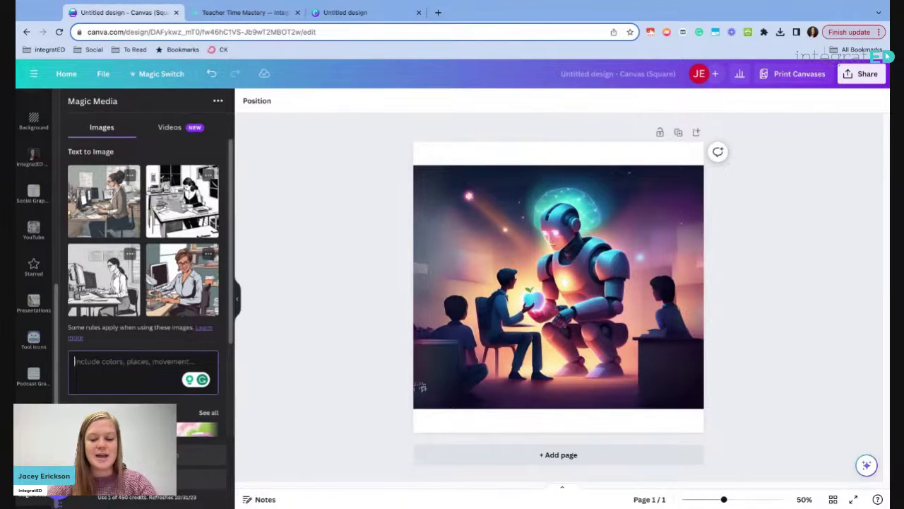
pyautogui.write('A')
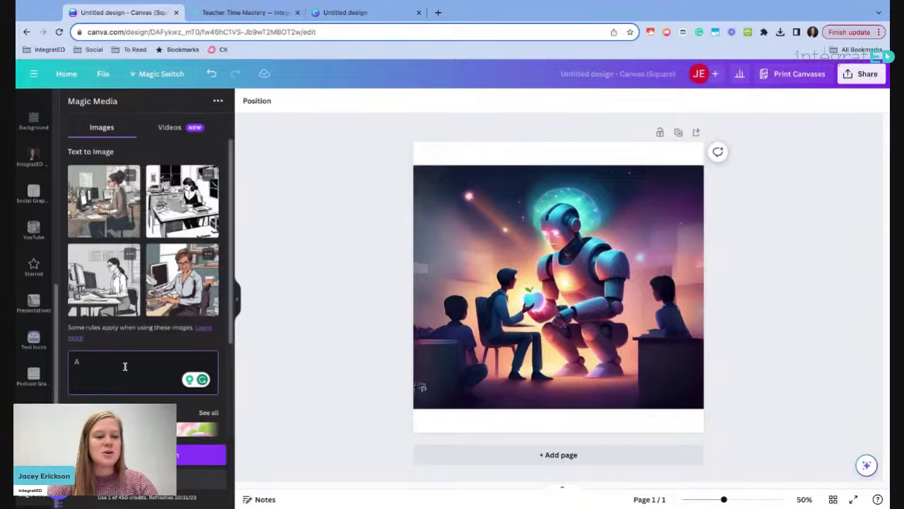
pyautogui.write('teacher being friend with')
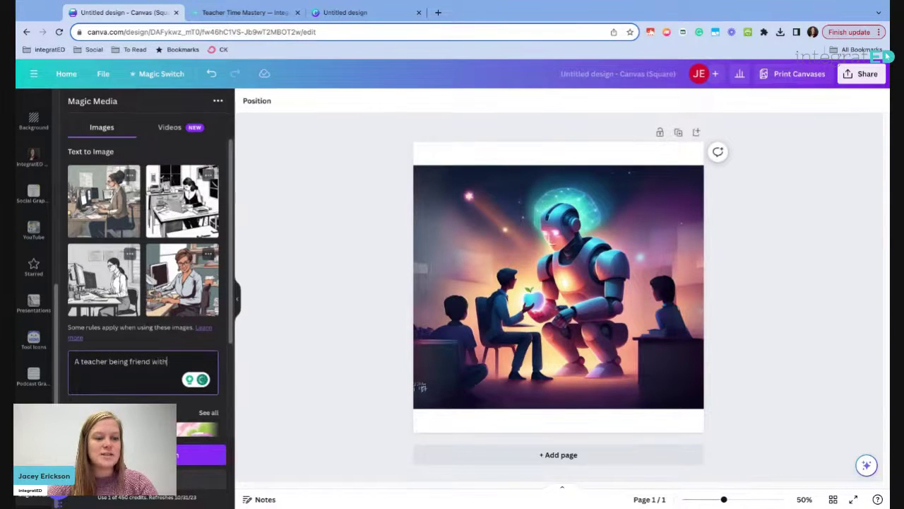
pyautogui.write(' Ai')
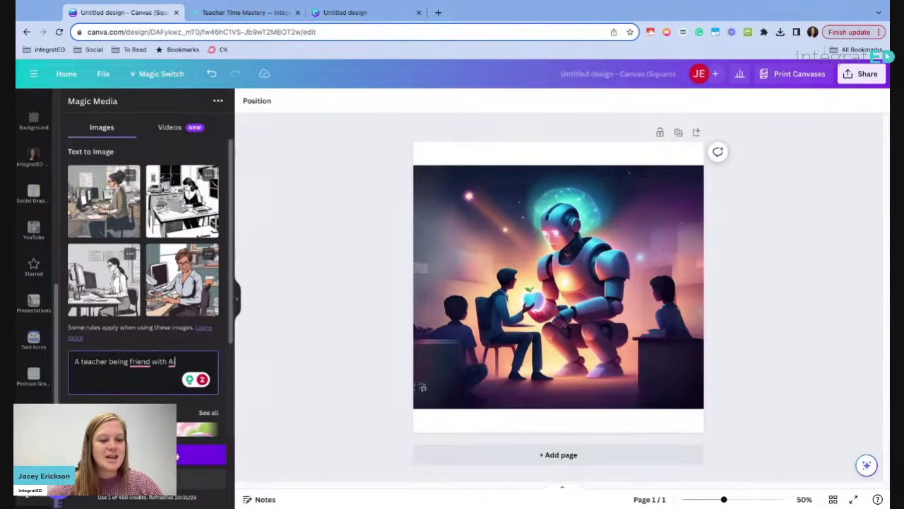
pyautogui.click(151, 361)
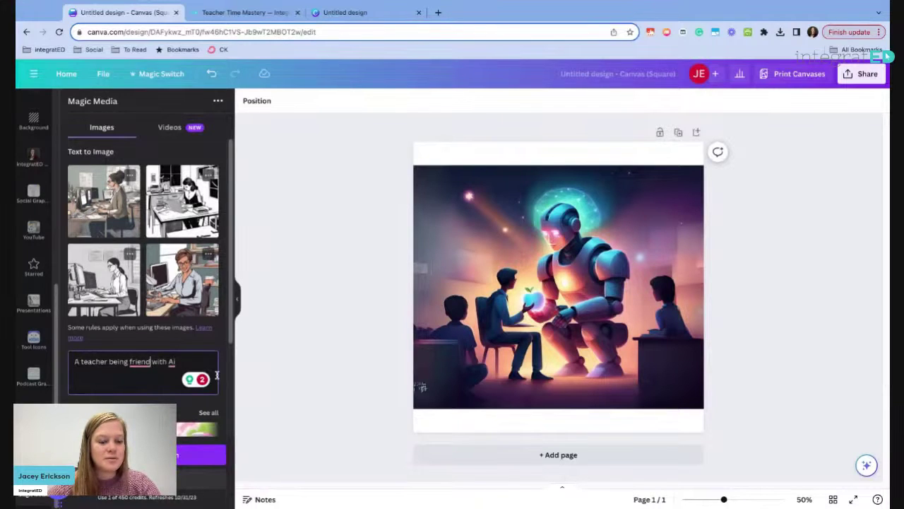
# Correct the prompt to 'friends' and generate images
pyautogui.write('s')
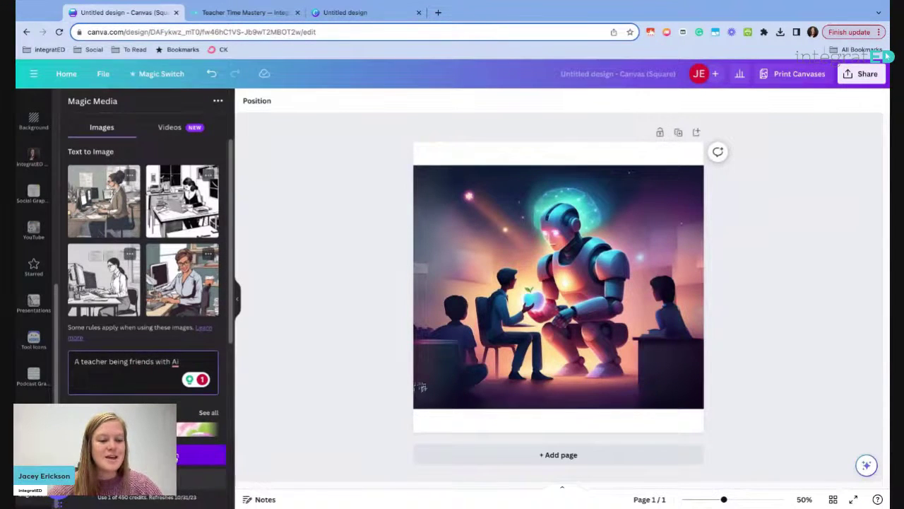
pyautogui.press('Return')
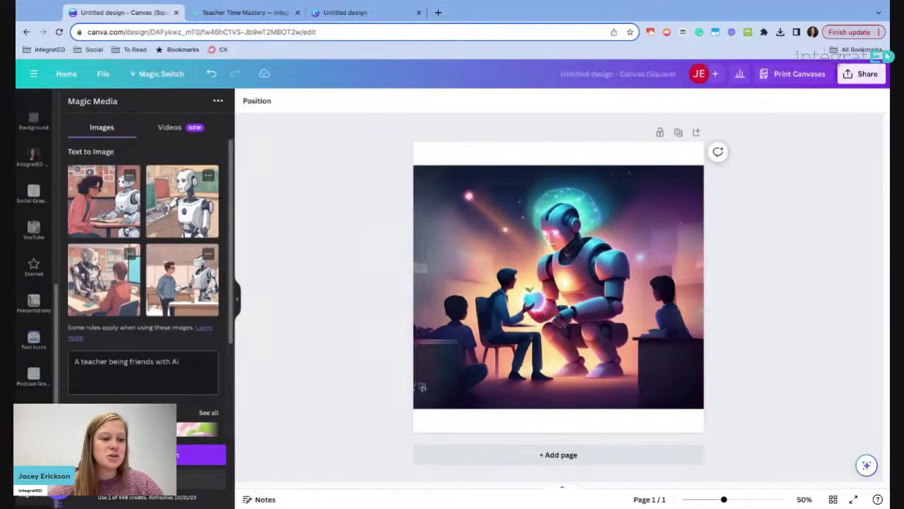
pyautogui.scroll(-5, 231, 204)
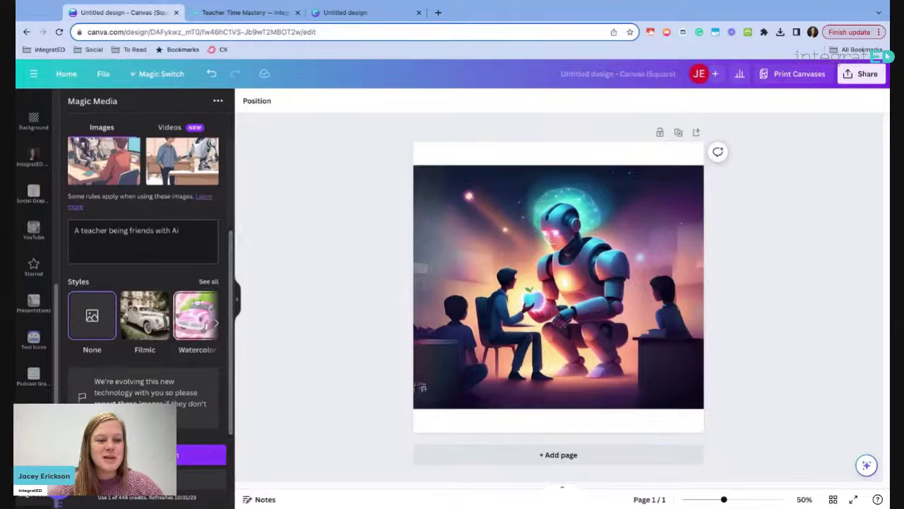
# Regenerate the teacher-and-AI images in the Photo style
pyautogui.click(209, 281)
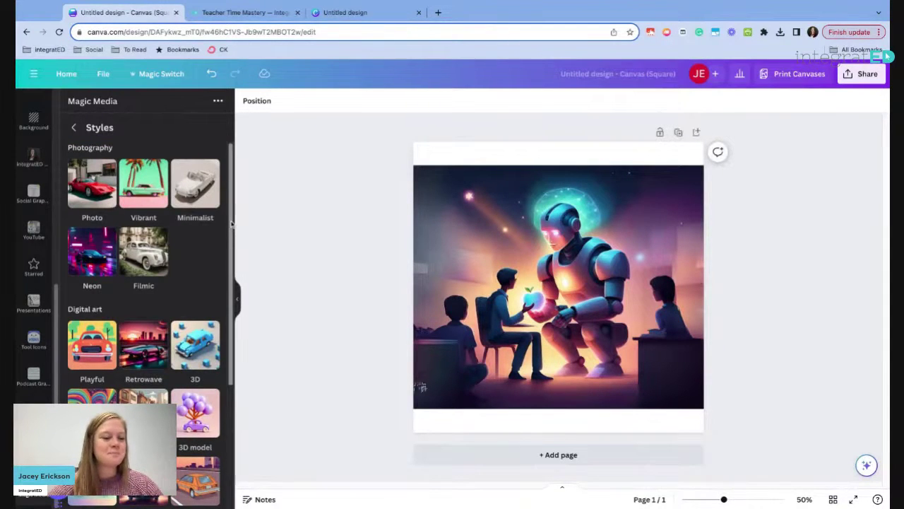
pyautogui.scroll(-3, 230, 224)
pyautogui.scroll(-1, 230, 223)
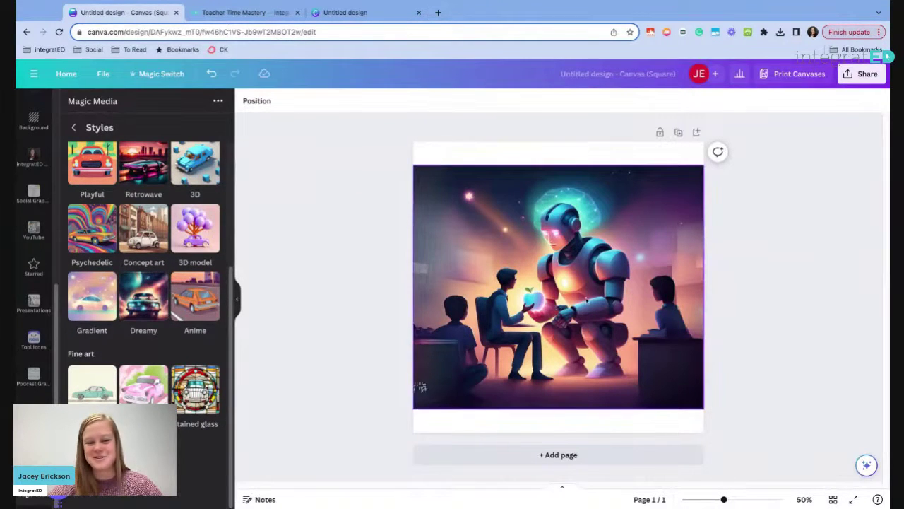
pyautogui.scroll(5, 231, 351)
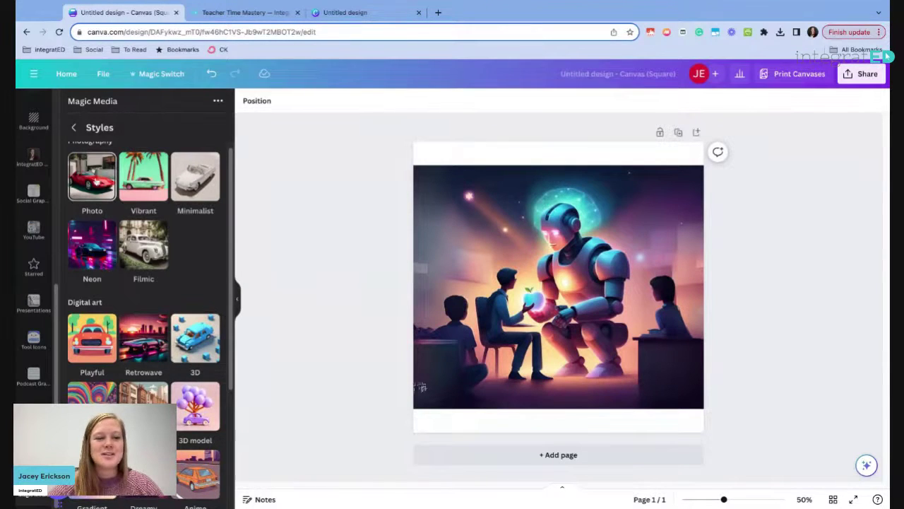
pyautogui.click(98, 182)
pyautogui.click(201, 454)
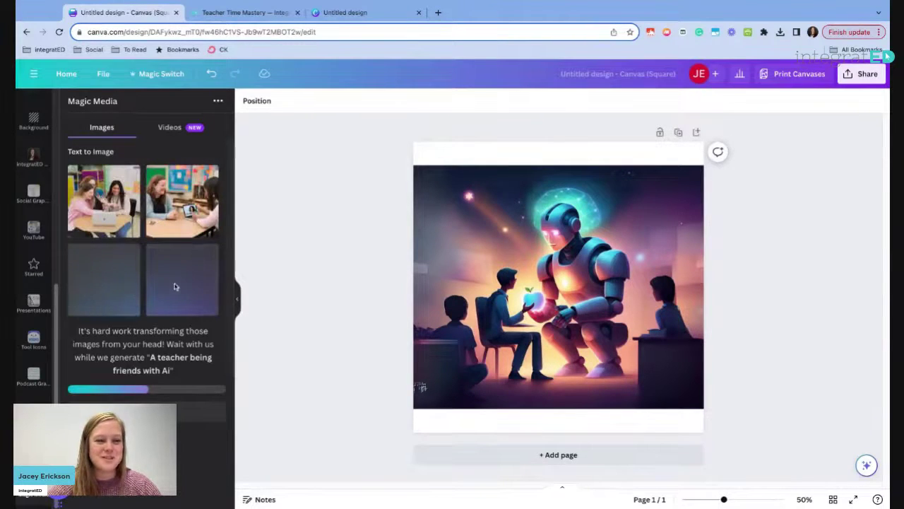
# Add page 2 and fill it with the third generated photo of teachers at a laptop
pyautogui.click(558, 455)
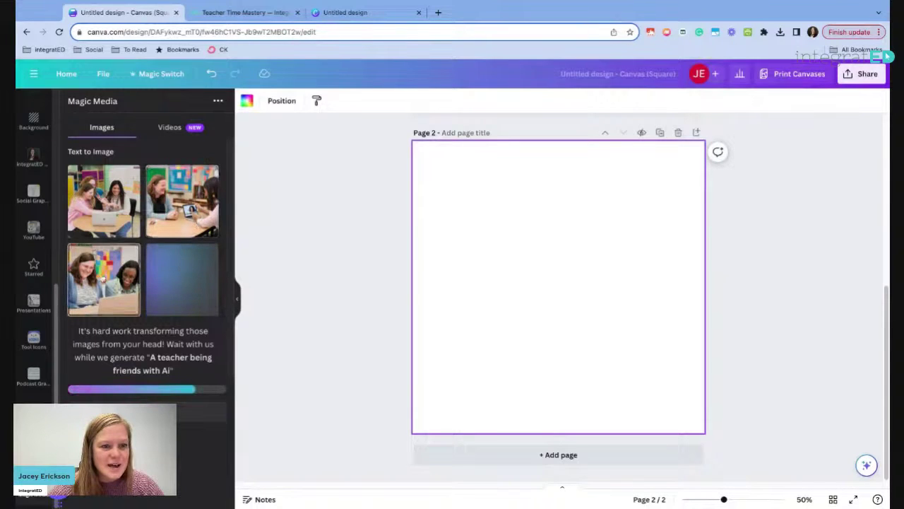
pyautogui.click(102, 279)
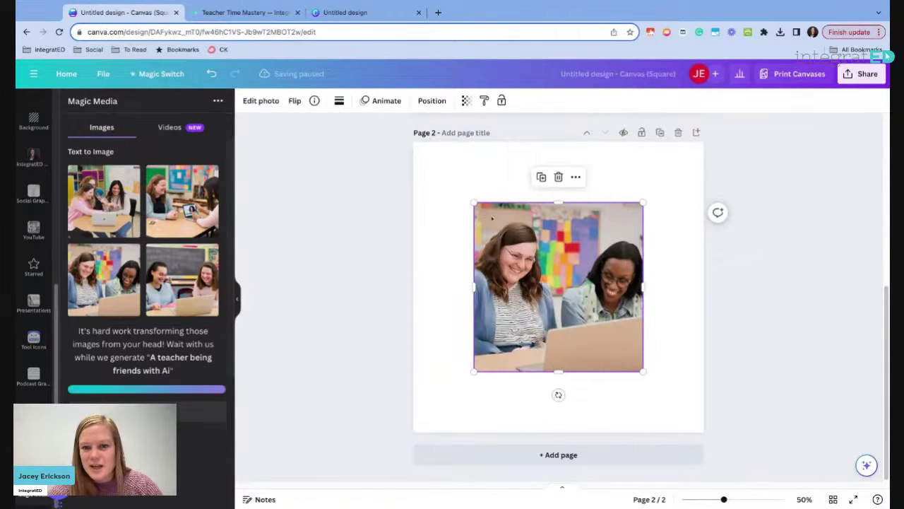
pyautogui.moveTo(472, 200); pyautogui.dragTo(414, 141)
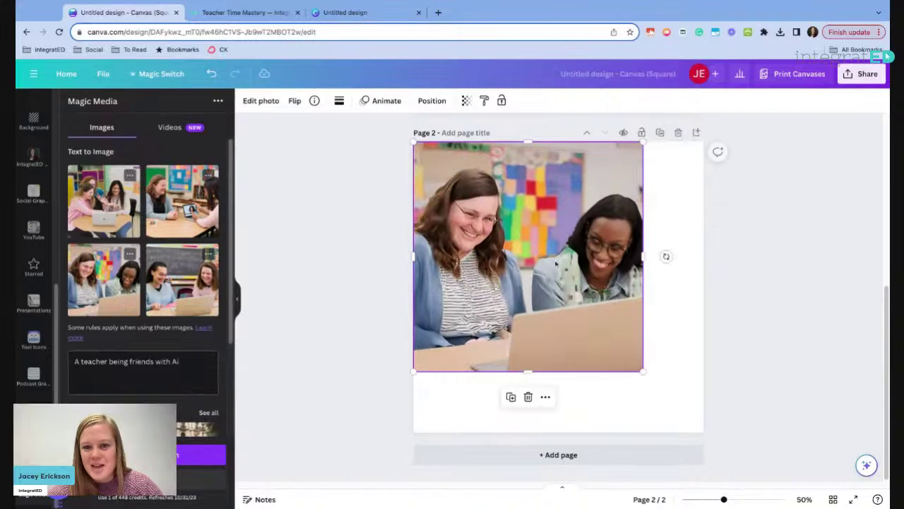
pyautogui.moveTo(643, 370); pyautogui.dragTo(704, 431)
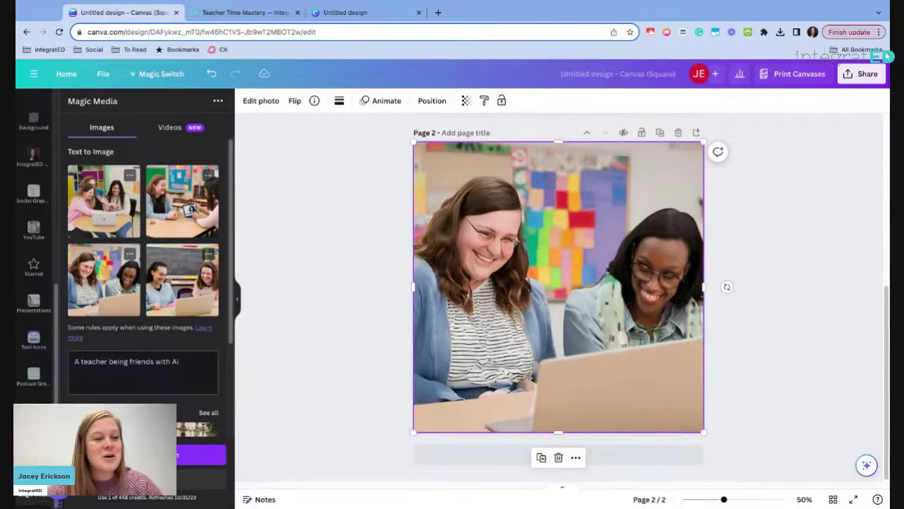
# Regenerate the images in the Dreamy style and delete the photo from page 2
pyautogui.scroll(-3, 212, 288)
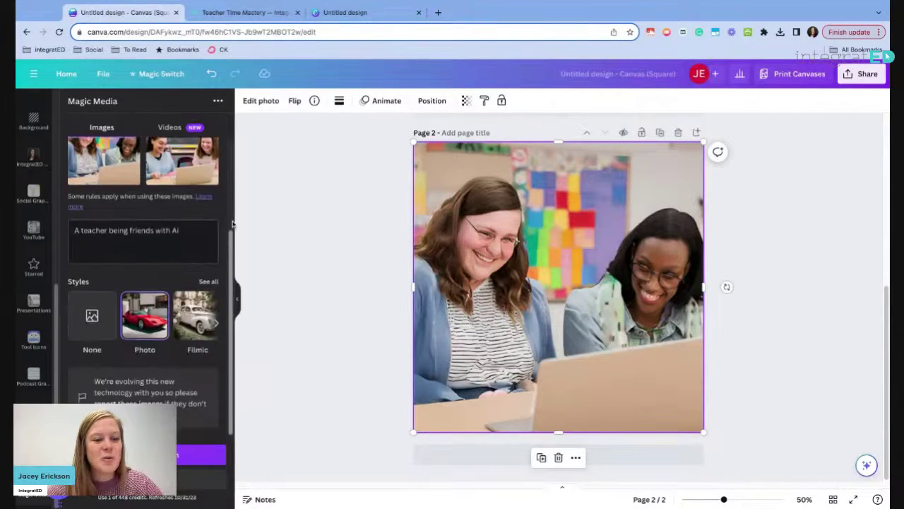
pyautogui.click(210, 284)
pyautogui.scroll(-3, 142, 275)
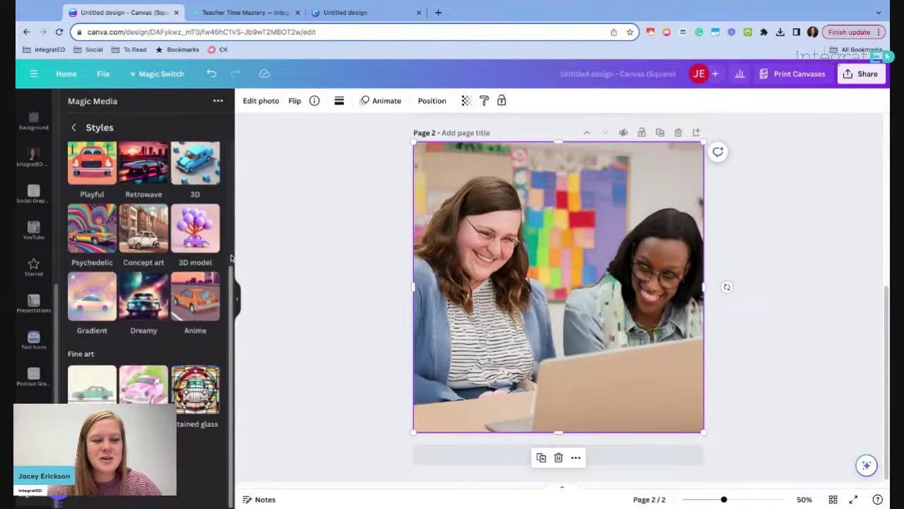
pyautogui.click(152, 307)
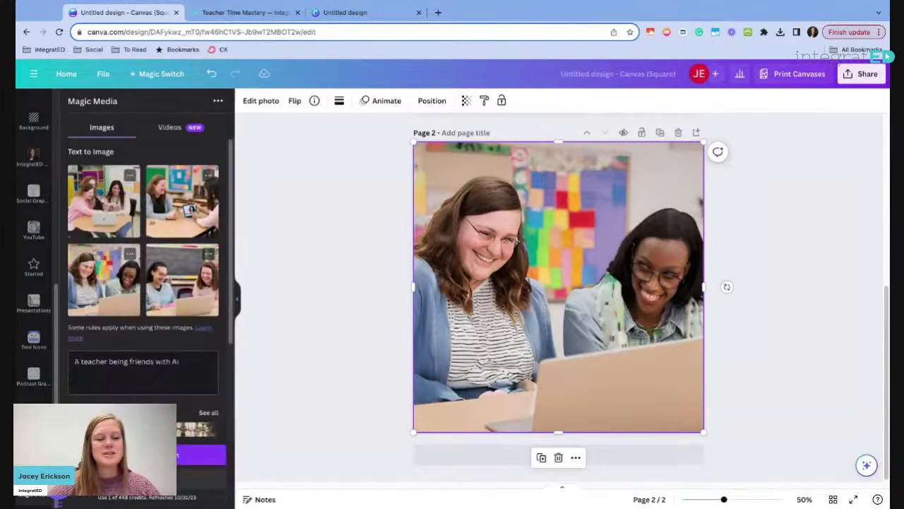
pyautogui.click(202, 452)
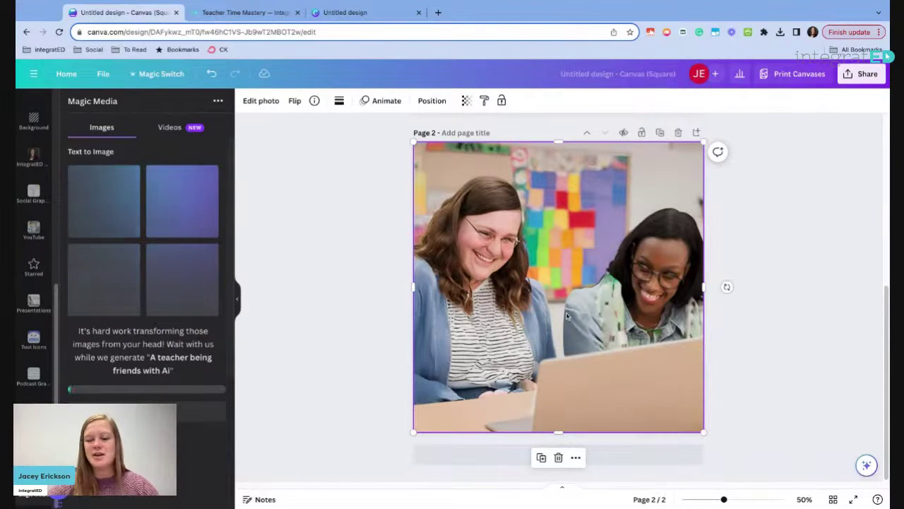
pyautogui.press('Delete')
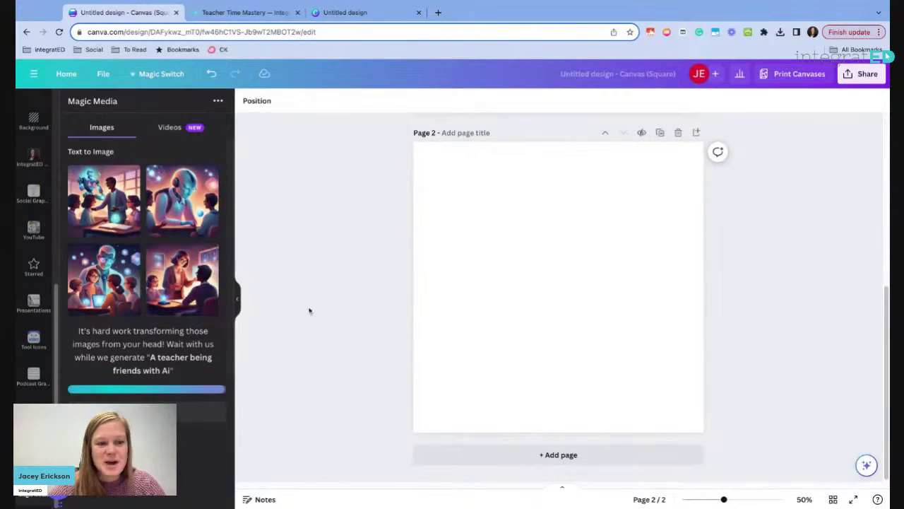
# Insert the fourth Dreamy result on page 2 and stretch it to fill the page
pyautogui.click(179, 288)
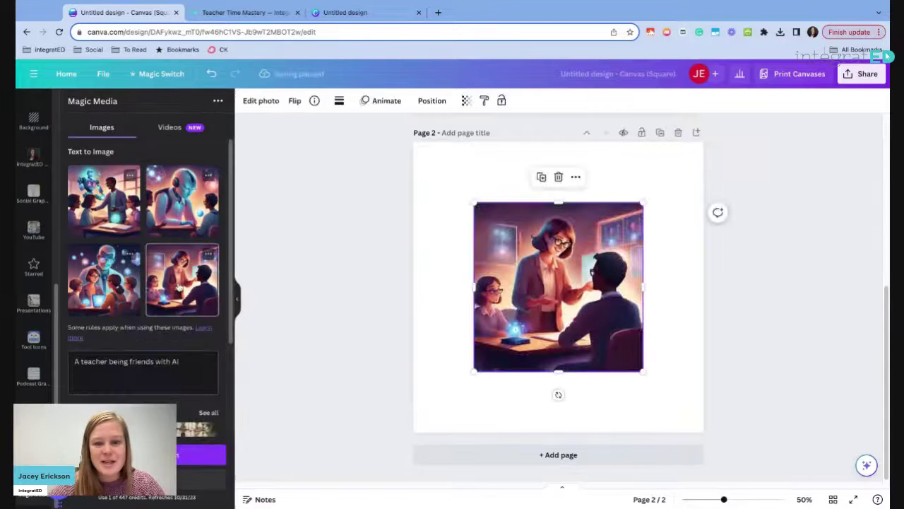
pyautogui.moveTo(475, 203); pyautogui.dragTo(431, 159)
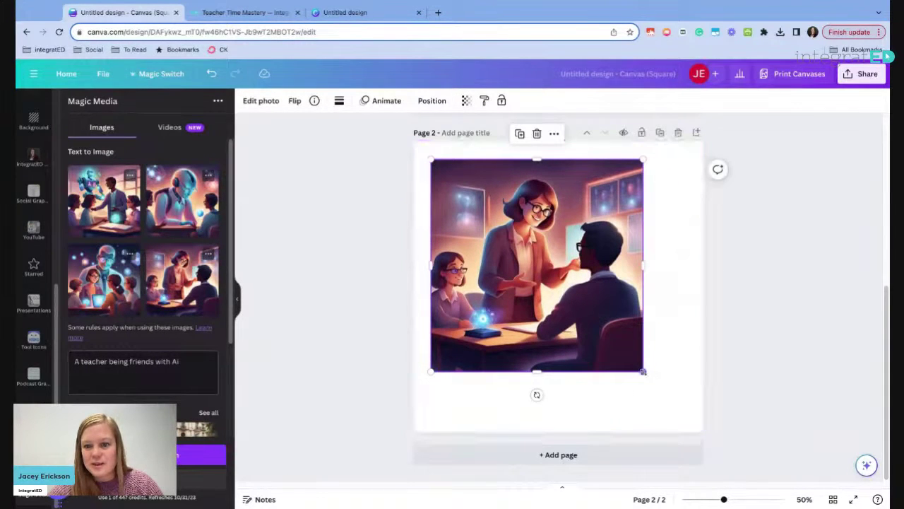
pyautogui.moveTo(643, 371); pyautogui.dragTo(687, 417)
pyautogui.moveTo(606, 364)
pyautogui.mouseDown()
pyautogui.moveTo(594, 364)
pyautogui.moveTo(606, 365)
pyautogui.mouseUp()
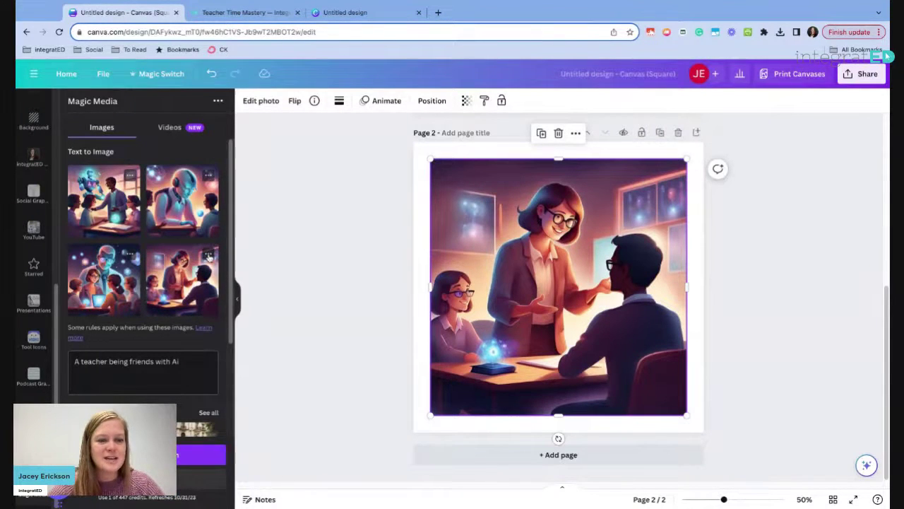
pyautogui.click(208, 254)
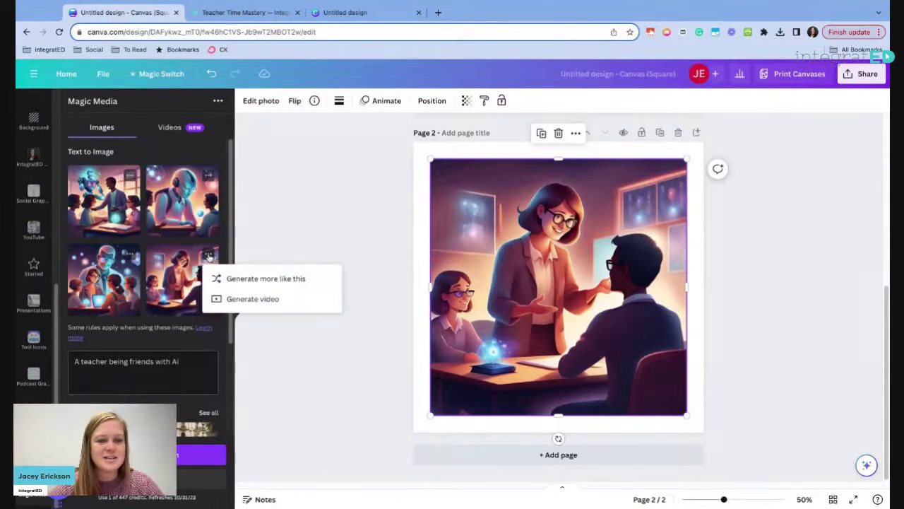
# Generate more like this image and swap in the teacher-holding-a-book variation to cover page 2
pyautogui.click(322, 283)
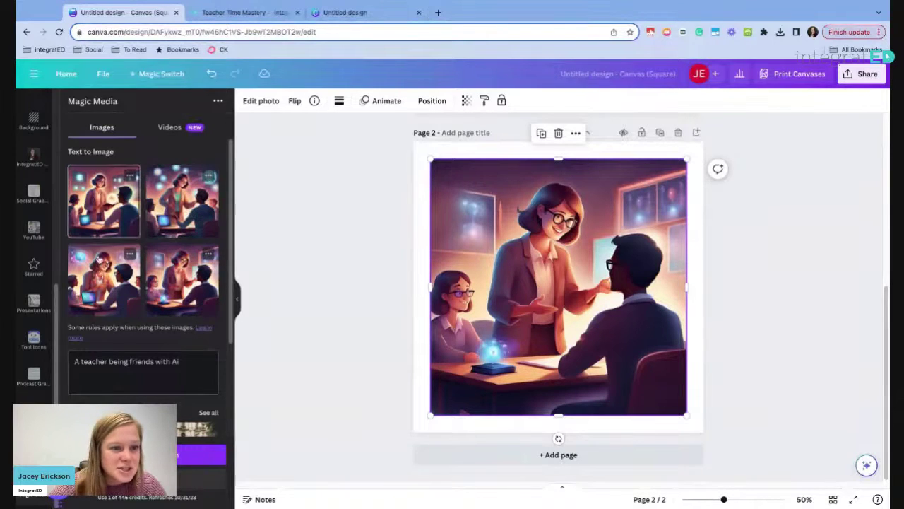
pyautogui.moveTo(88, 203); pyautogui.dragTo(475, 205)
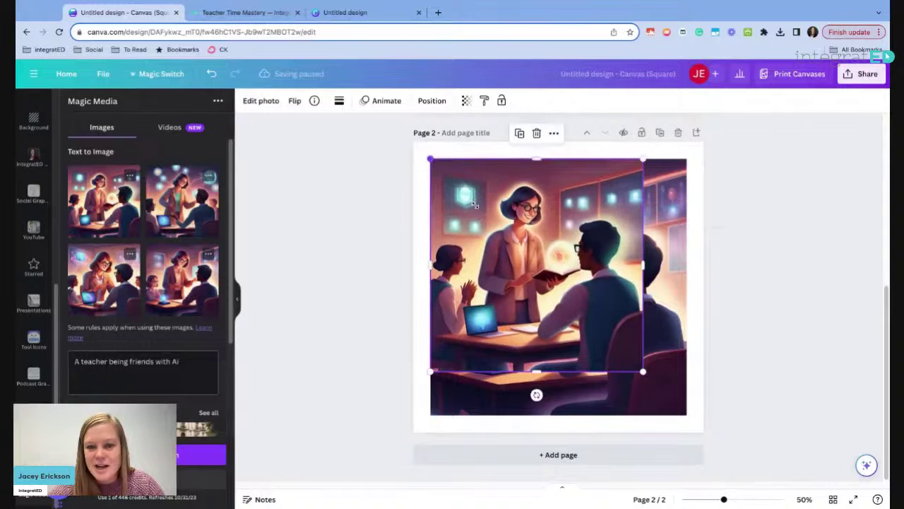
pyautogui.moveTo(685, 414); pyautogui.dragTo(661, 390)
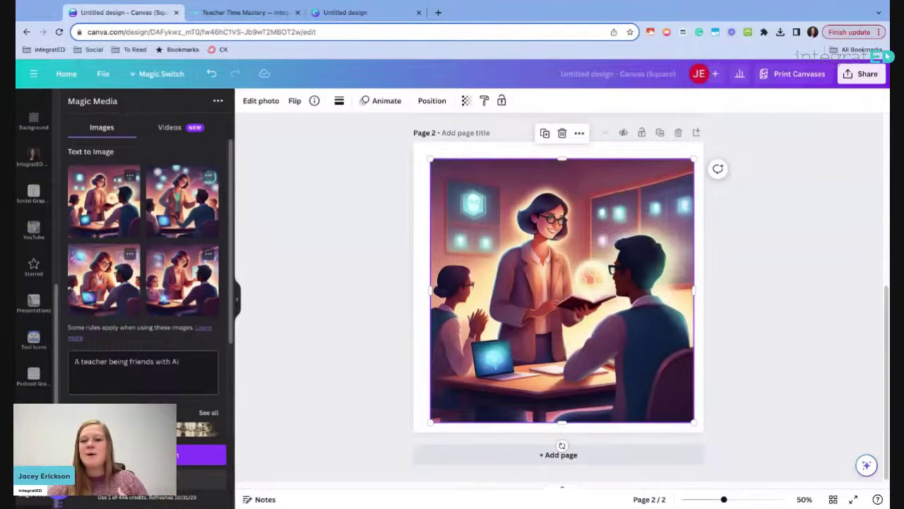
pyautogui.moveTo(606, 301); pyautogui.dragTo(663, 342)
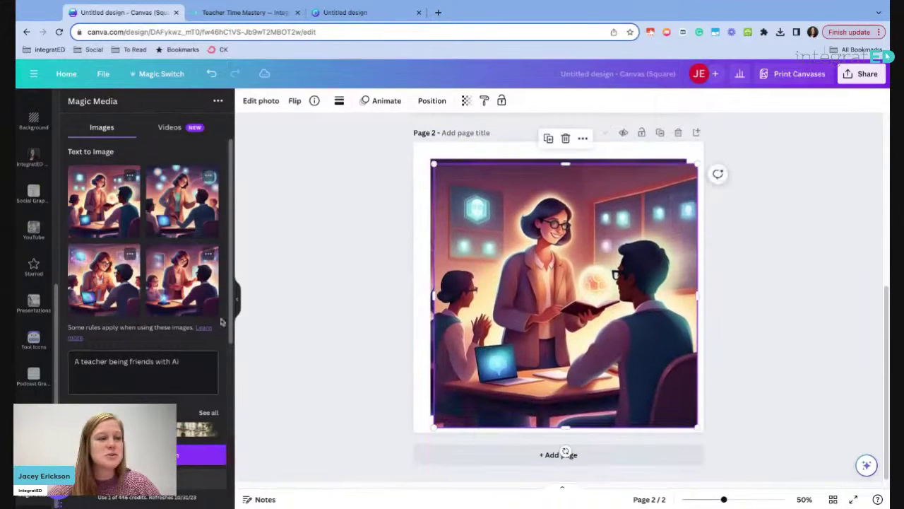
# Open Uploads and browse the uploaded teacher-and-AI images
pyautogui.scroll(4, 34, 268)
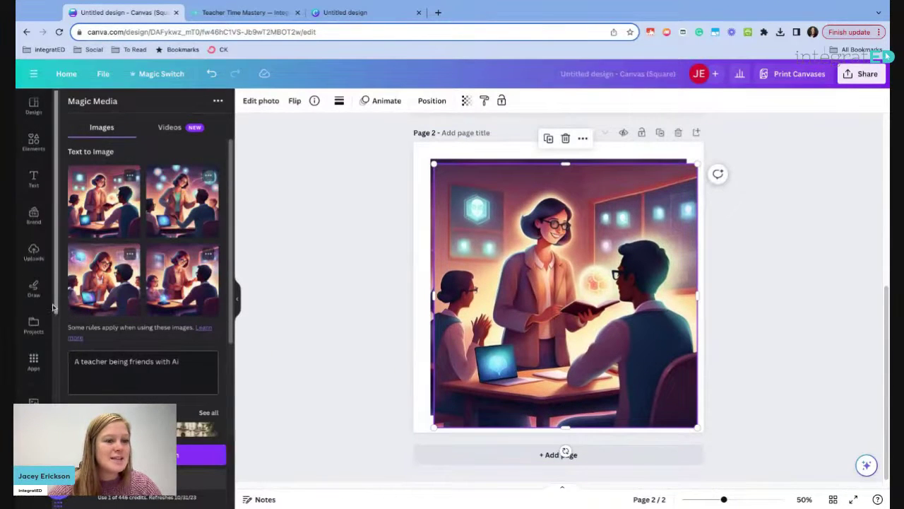
pyautogui.click(33, 253)
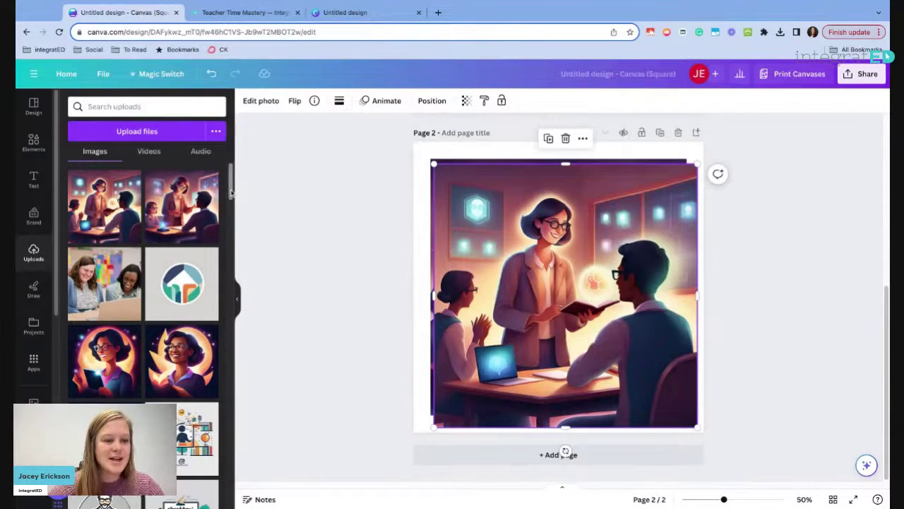
pyautogui.scroll(-2, 231, 192)
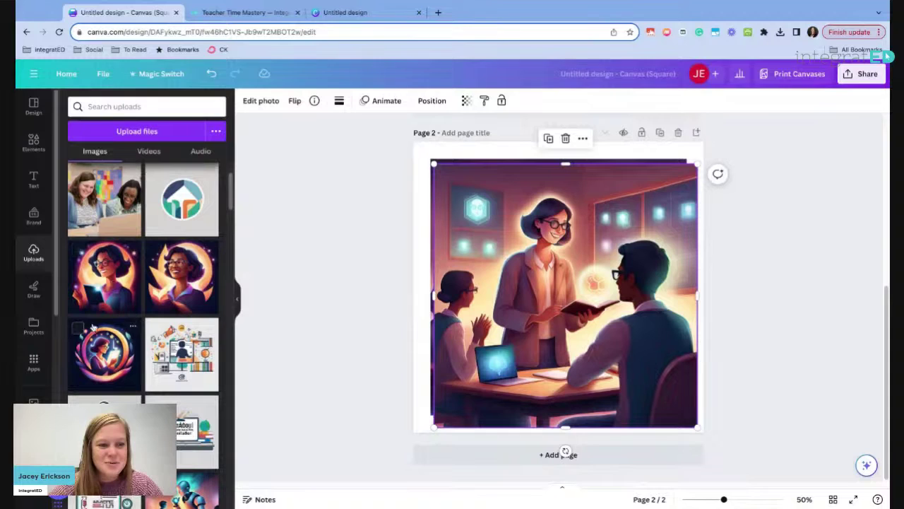
pyautogui.scroll(-1, 231, 198)
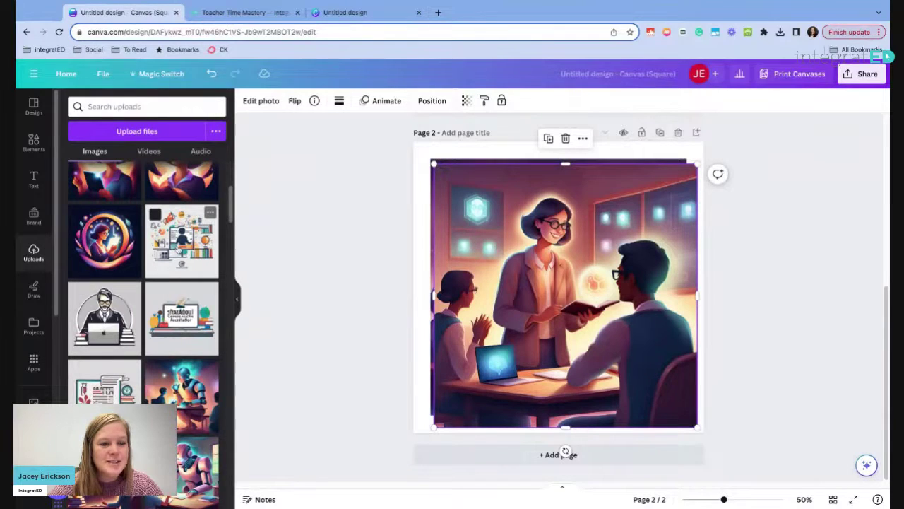
# Add page 3 and fill it with the colourful computer-desk illustration
pyautogui.click(536, 455)
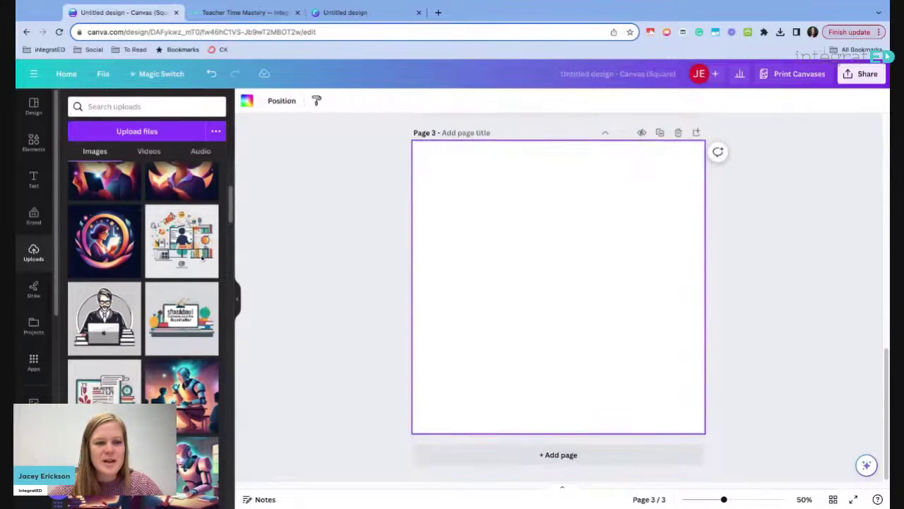
pyautogui.click(181, 240)
pyautogui.moveTo(450, 181); pyautogui.dragTo(414, 142)
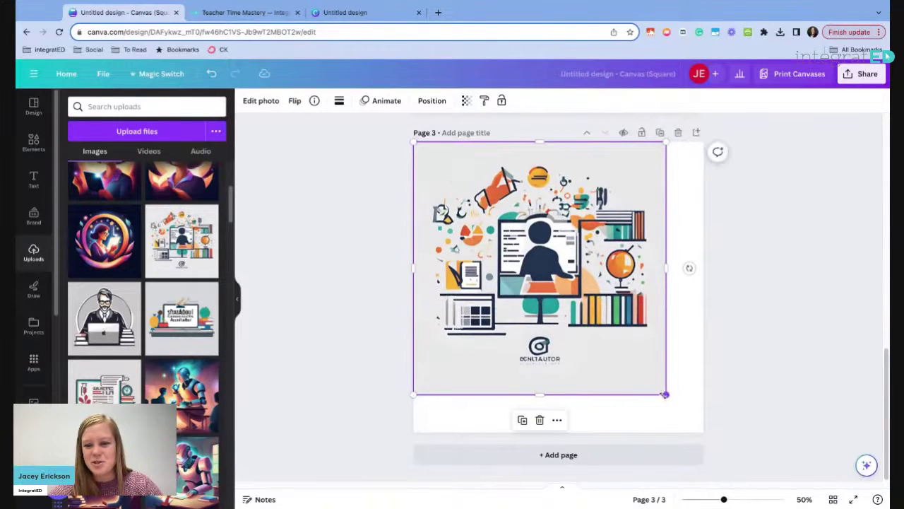
pyautogui.moveTo(667, 394); pyautogui.dragTo(703, 431)
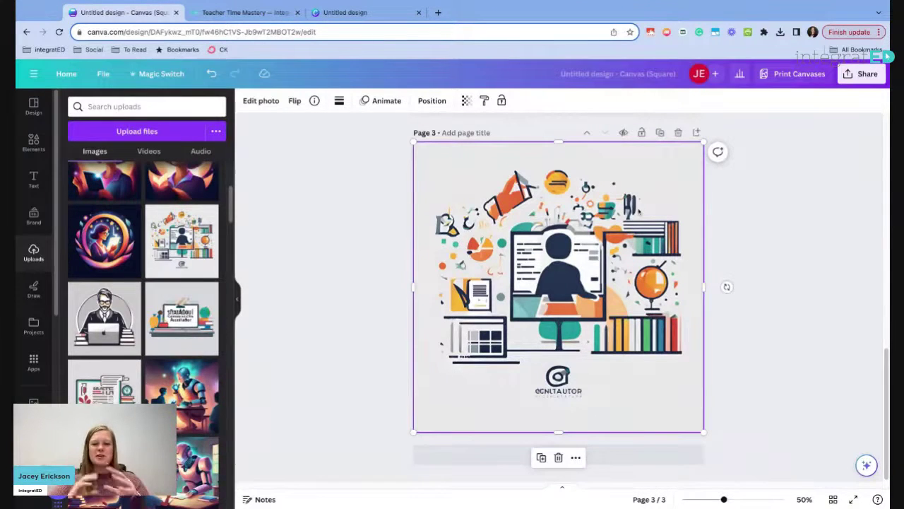
# Place the laptop-and-apple illustration over it, stretched to fill page 3
pyautogui.click(105, 381)
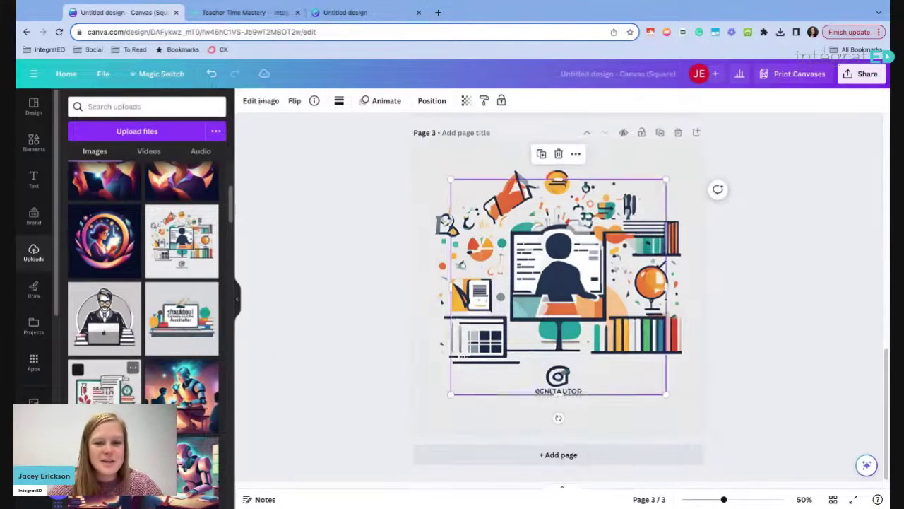
pyautogui.moveTo(451, 179); pyautogui.dragTo(414, 142)
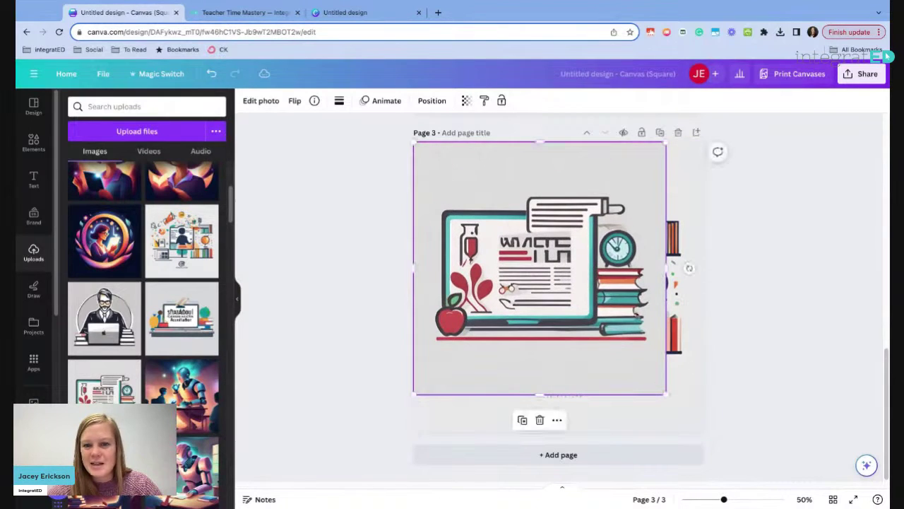
pyautogui.moveTo(665, 393); pyautogui.dragTo(707, 436)
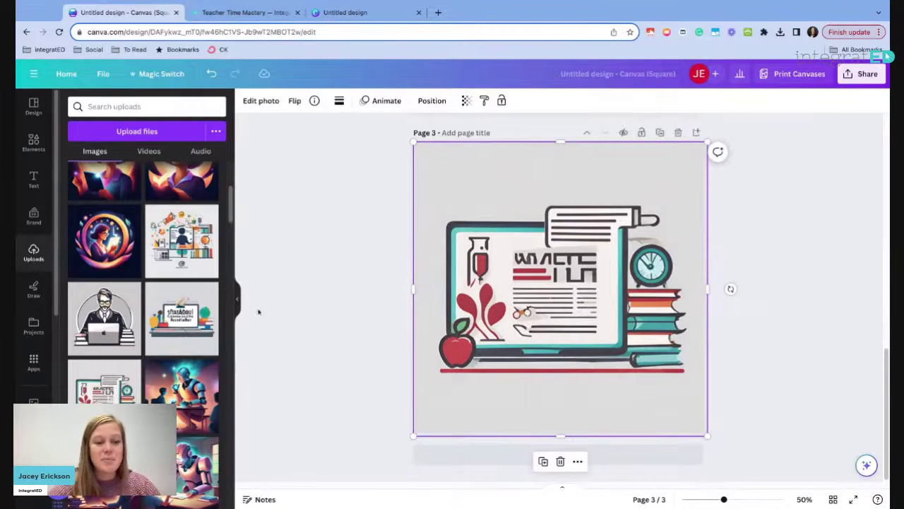
pyautogui.scroll(-3, 231, 210)
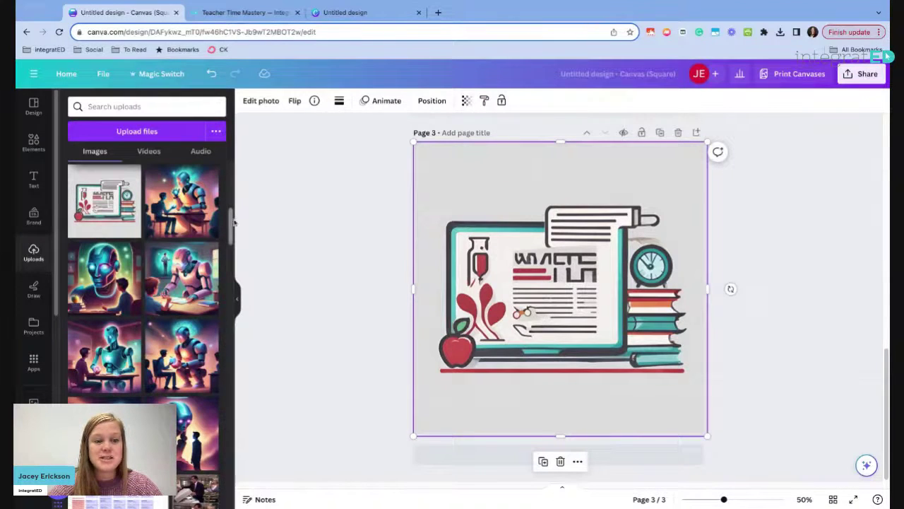
pyautogui.scroll(-5, 232, 225)
pyautogui.scroll(-4, 234, 223)
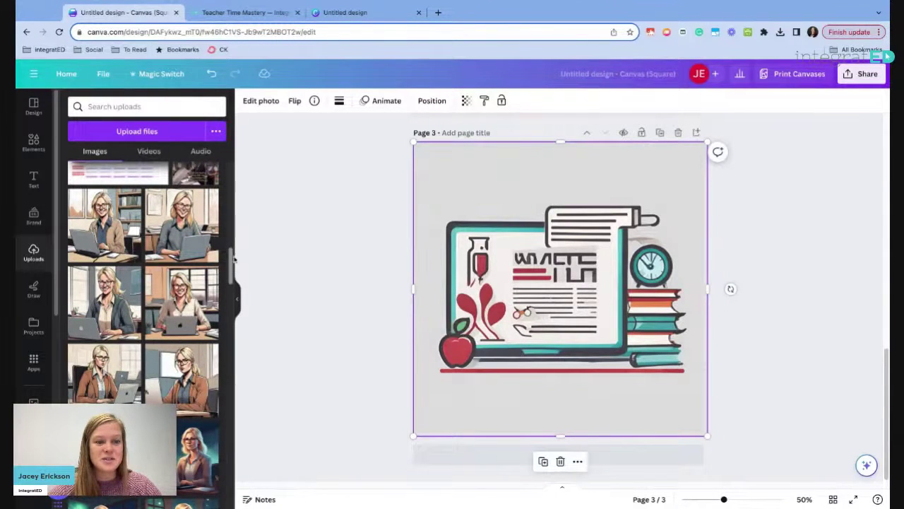
pyautogui.scroll(-5, 234, 259)
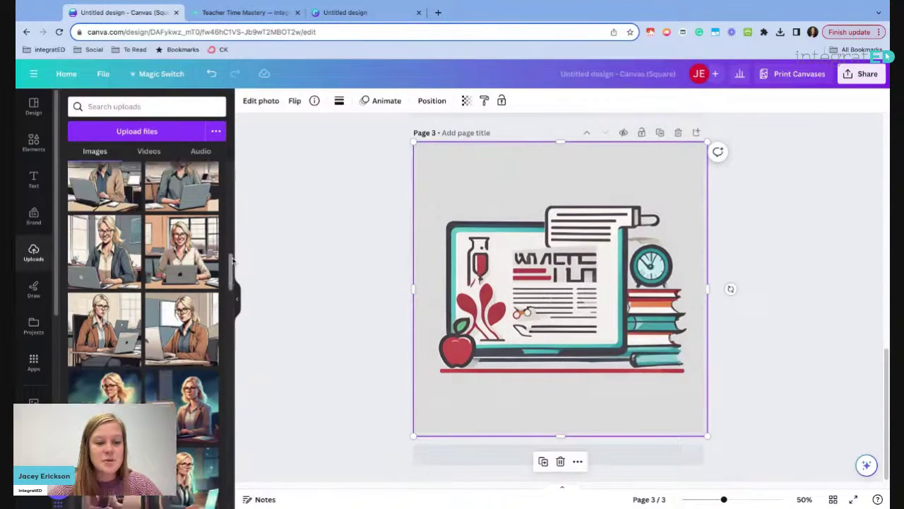
pyautogui.scroll(-5, 143, 332)
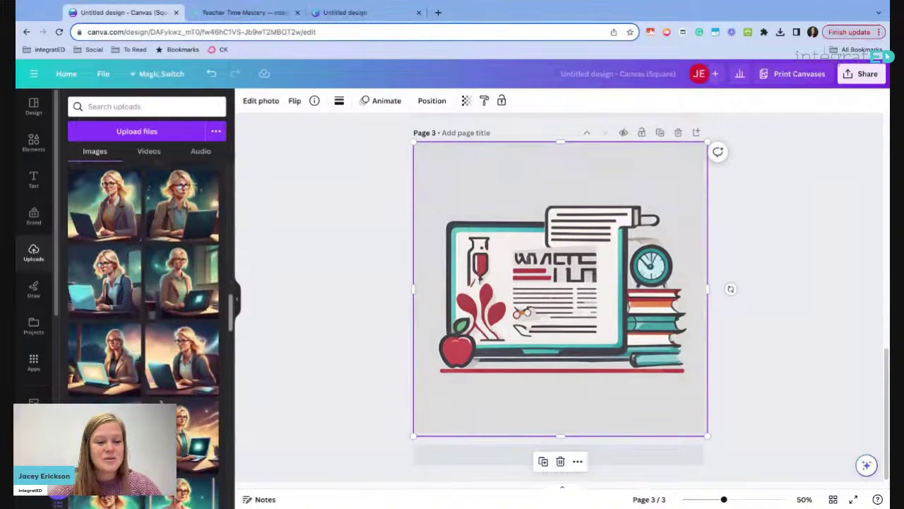
pyautogui.scroll(-2, 156, 332)
# Add page 4 and fill it with the uploaded woman-at-glowing-laptop image
pyautogui.click(641, 456)
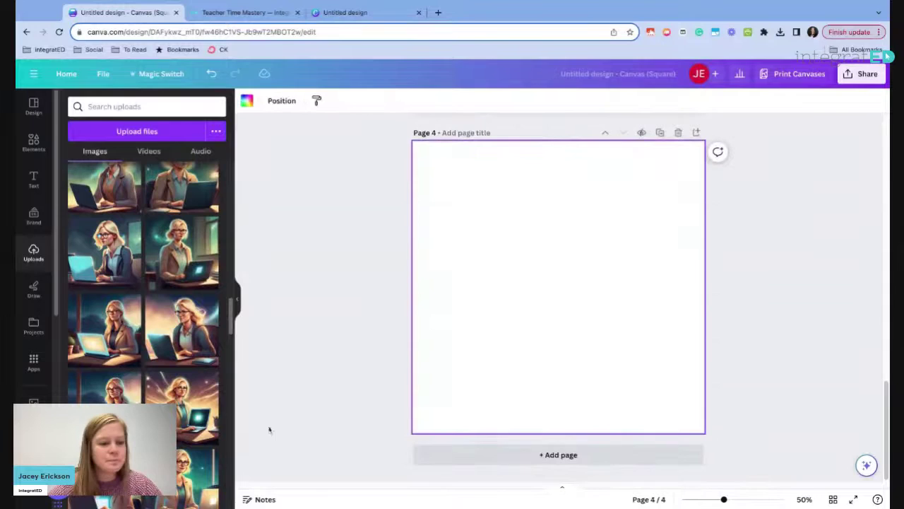
pyautogui.click(78, 382)
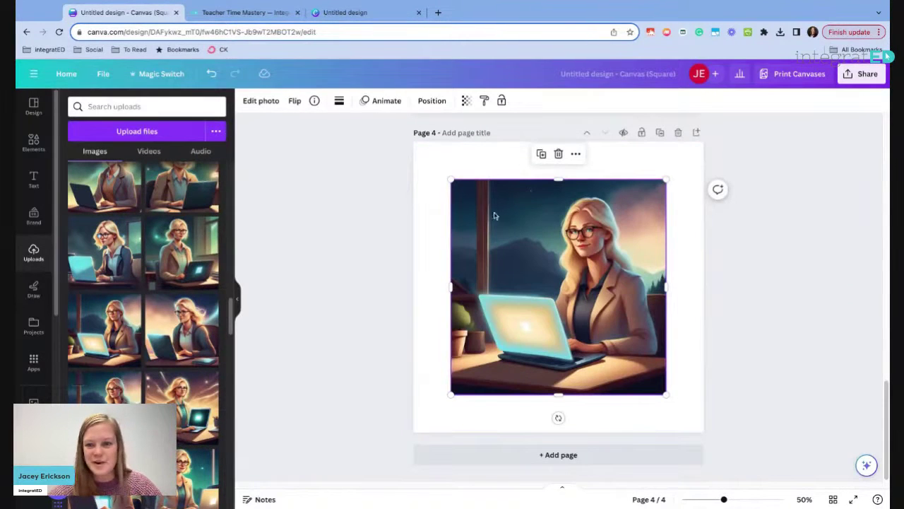
pyautogui.moveTo(450, 180); pyautogui.dragTo(413, 141)
pyautogui.moveTo(665, 394); pyautogui.dragTo(704, 432)
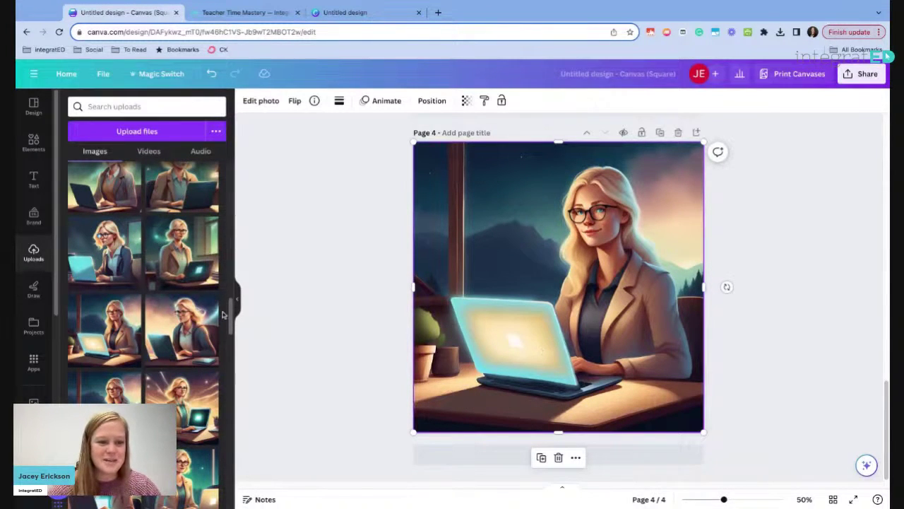
pyautogui.scroll(-3, 229, 315)
pyautogui.scroll(-5, 230, 315)
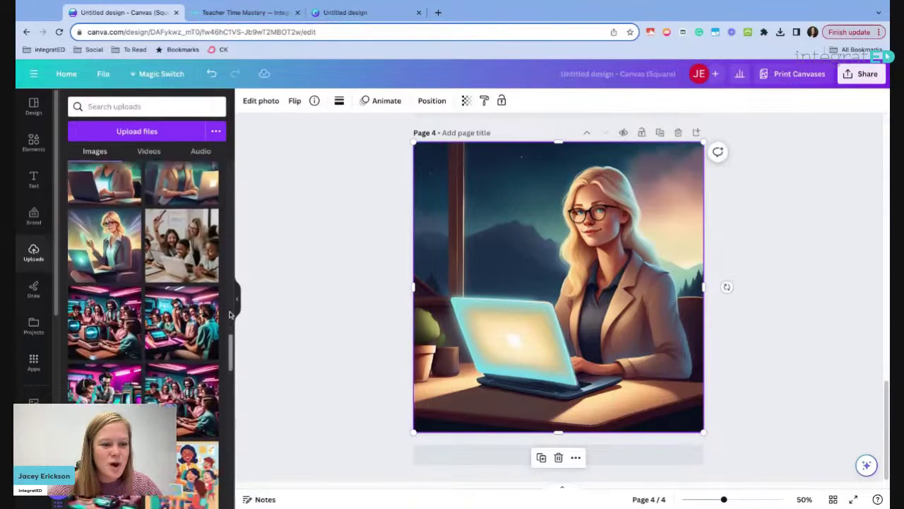
pyautogui.scroll(-2, 149, 332)
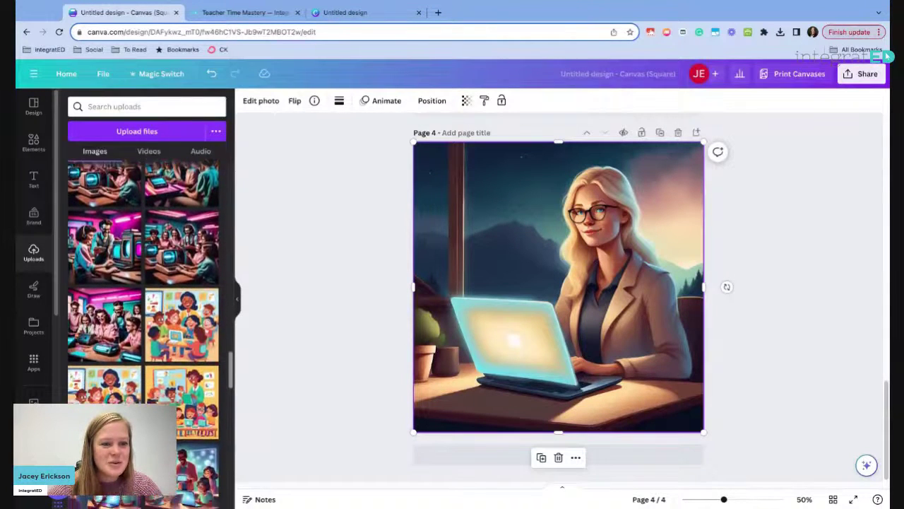
pyautogui.scroll(-5, 148, 332)
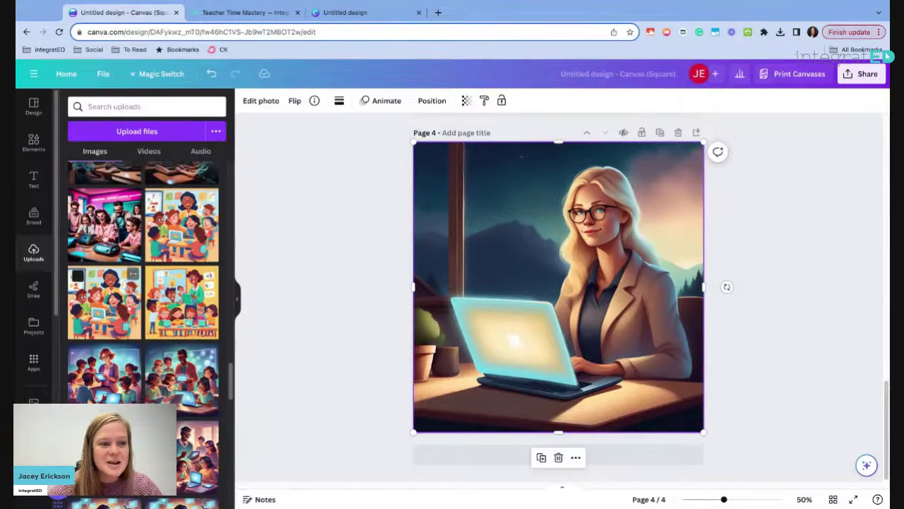
pyautogui.click(120, 237)
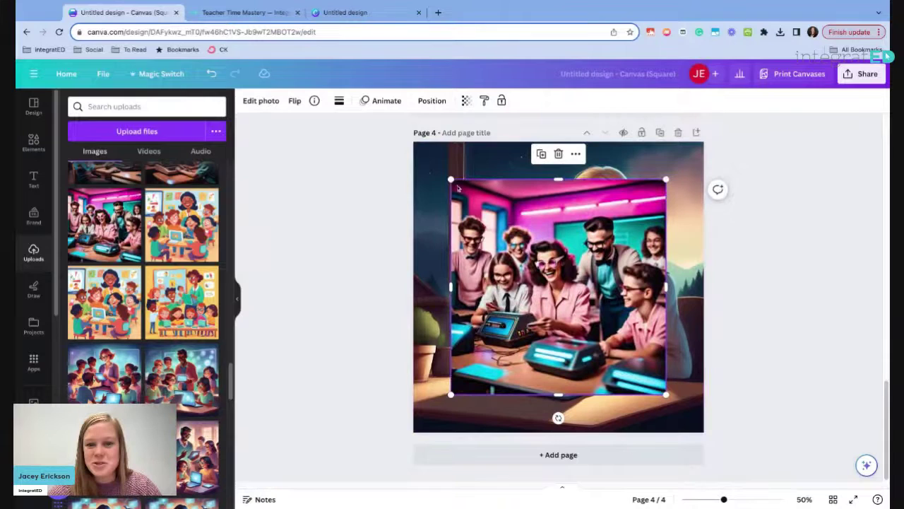
pyautogui.moveTo(451, 178); pyautogui.dragTo(414, 141)
pyautogui.moveTo(665, 395); pyautogui.dragTo(705, 432)
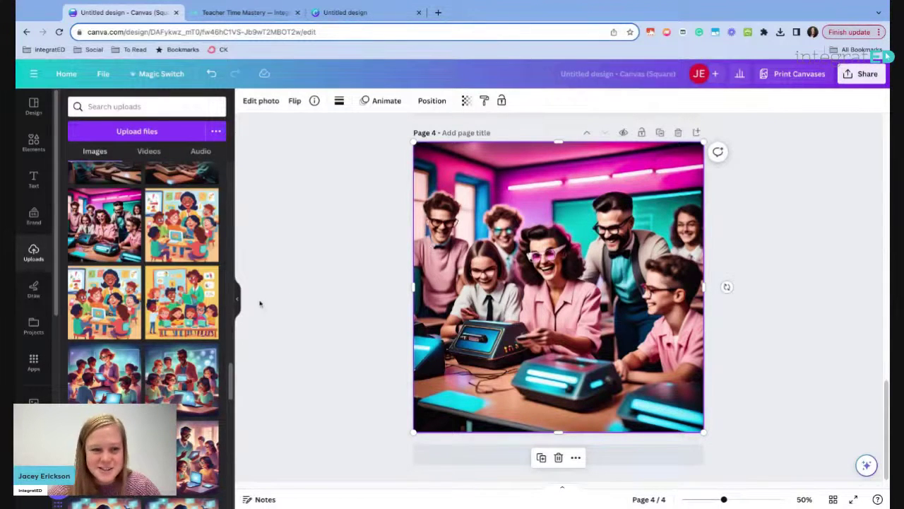
pyautogui.scroll(-3, 230, 378)
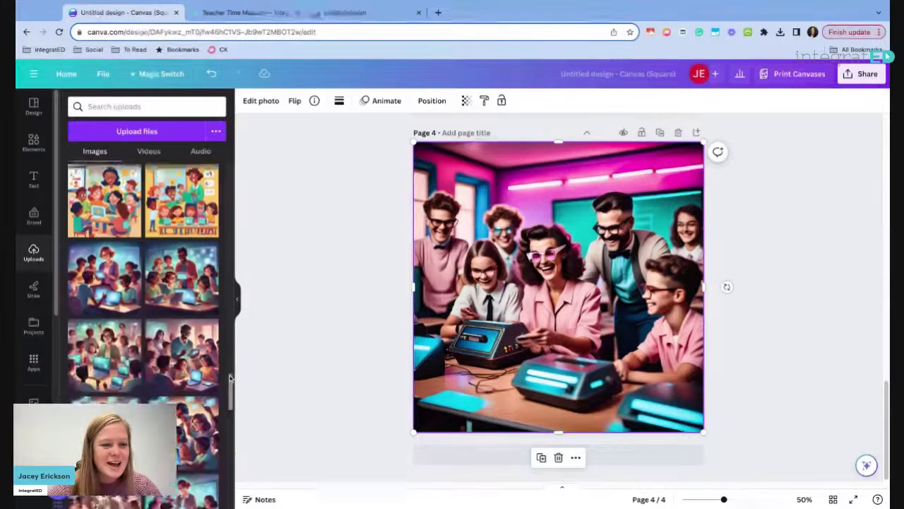
pyautogui.scroll(-2, 145, 332)
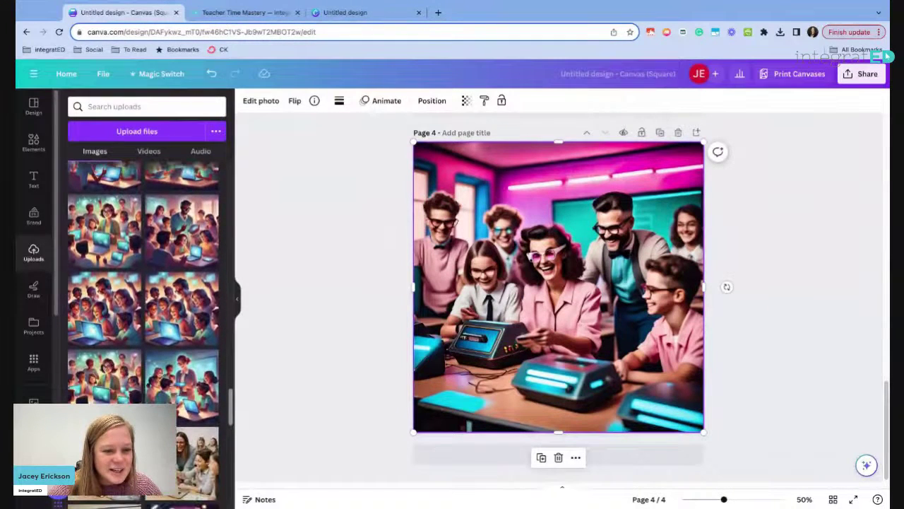
pyautogui.scroll(1, 143, 318)
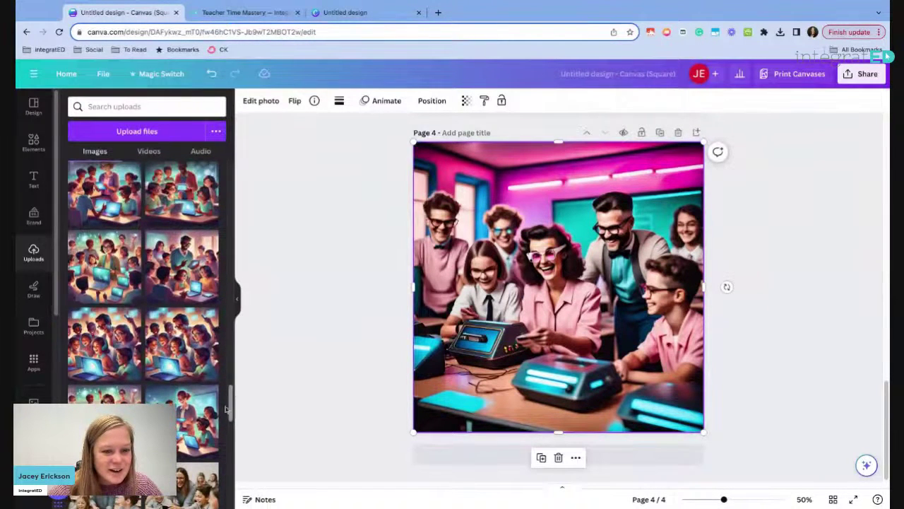
pyautogui.click(202, 415)
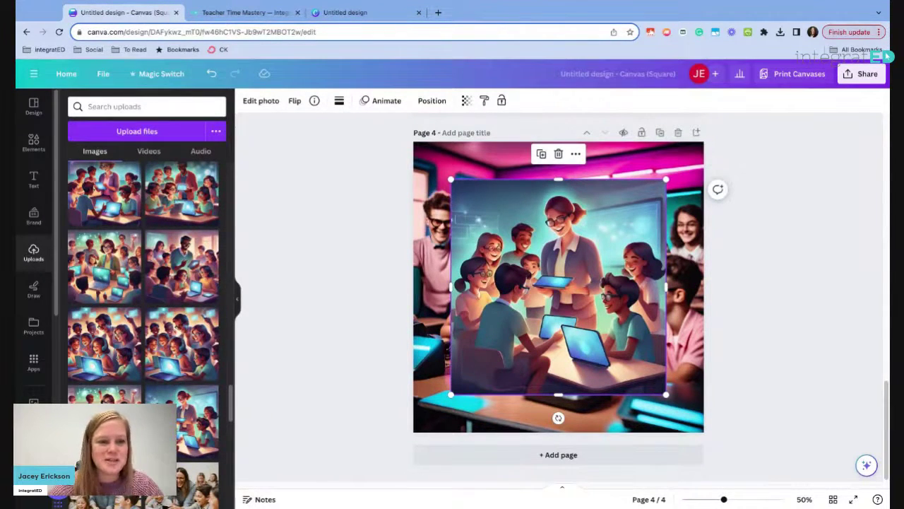
pyautogui.press('Delete')
pyautogui.scroll(-2, 230, 396)
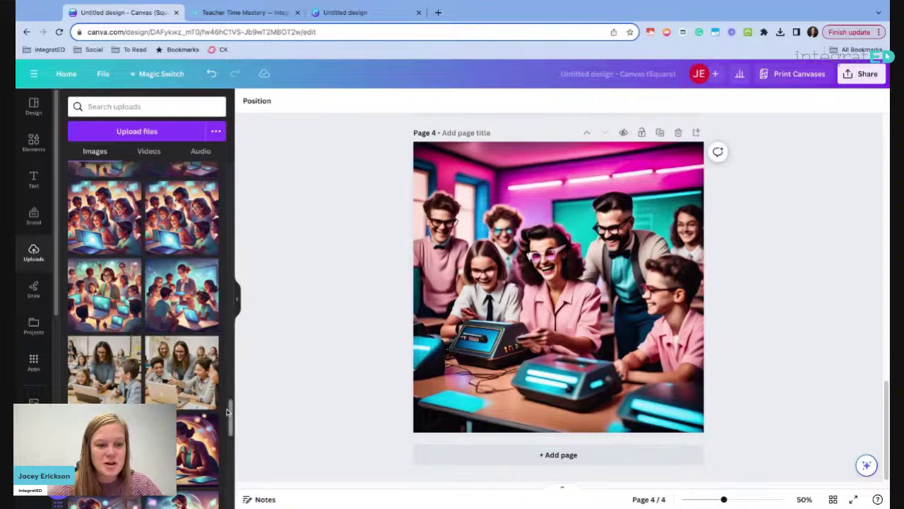
pyautogui.scroll(-3, 231, 413)
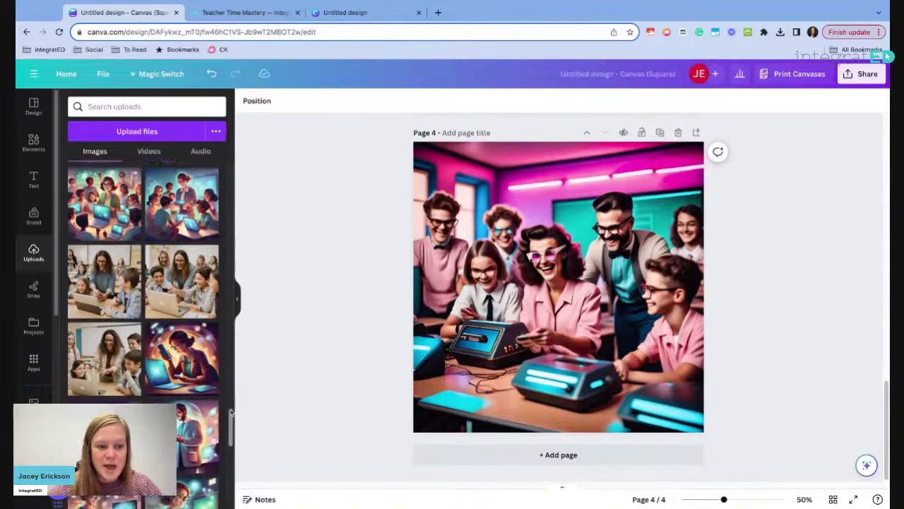
pyautogui.scroll(-1, 143, 304)
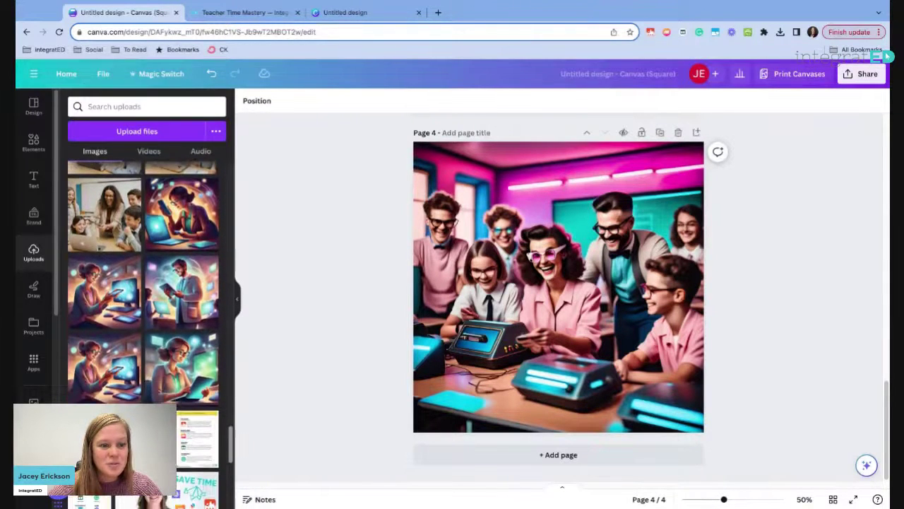
pyautogui.scroll(1, 127, 311)
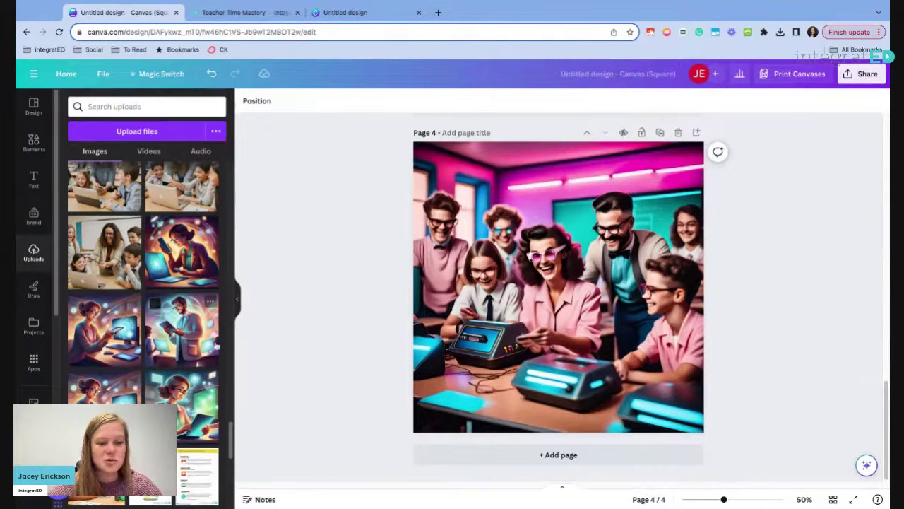
# Add a fifth page and place the smiling bespectacled teacher-with-tablet illustration on it, replacing a first pick
pyautogui.click(569, 457)
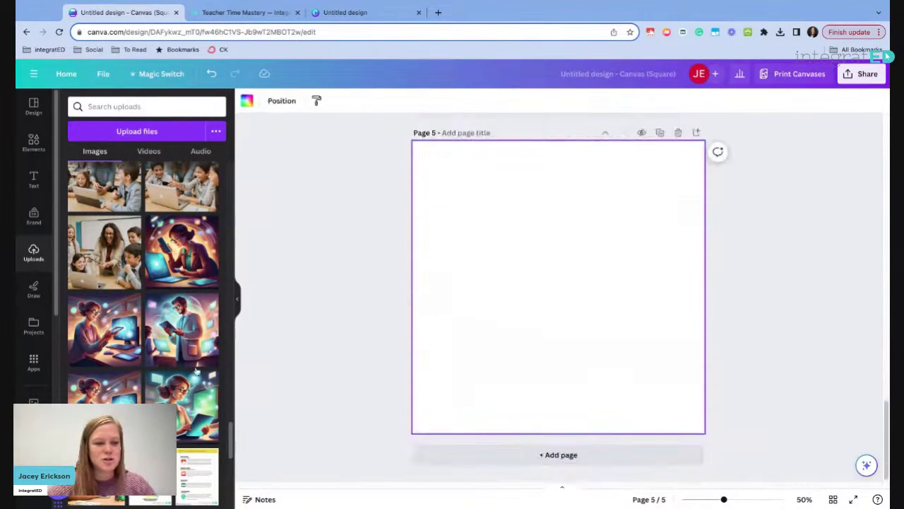
pyautogui.click(105, 330)
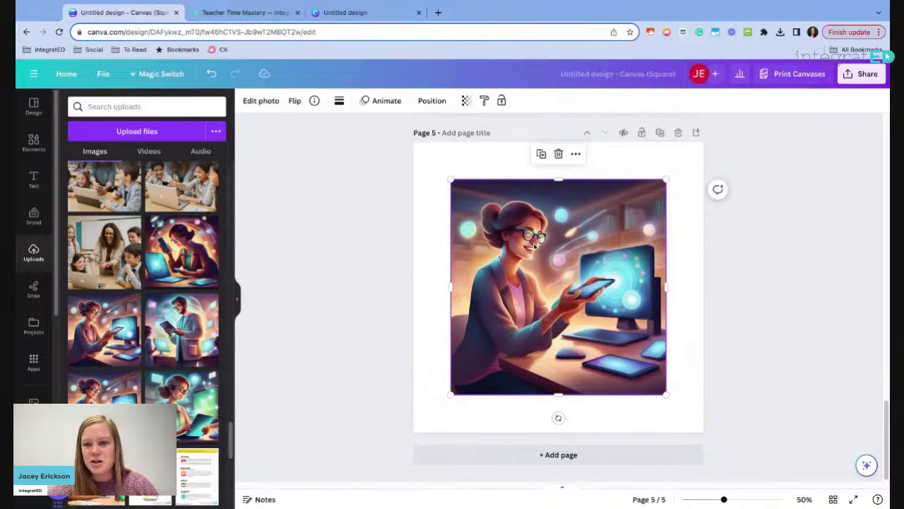
pyautogui.press('Delete')
pyautogui.hotkey('ctrl', 'z')
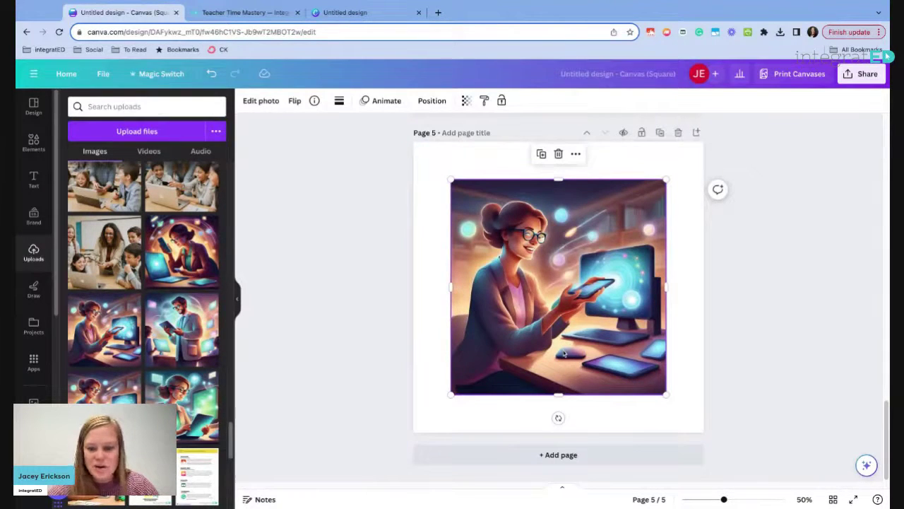
pyautogui.press('Delete')
pyautogui.click(182, 404)
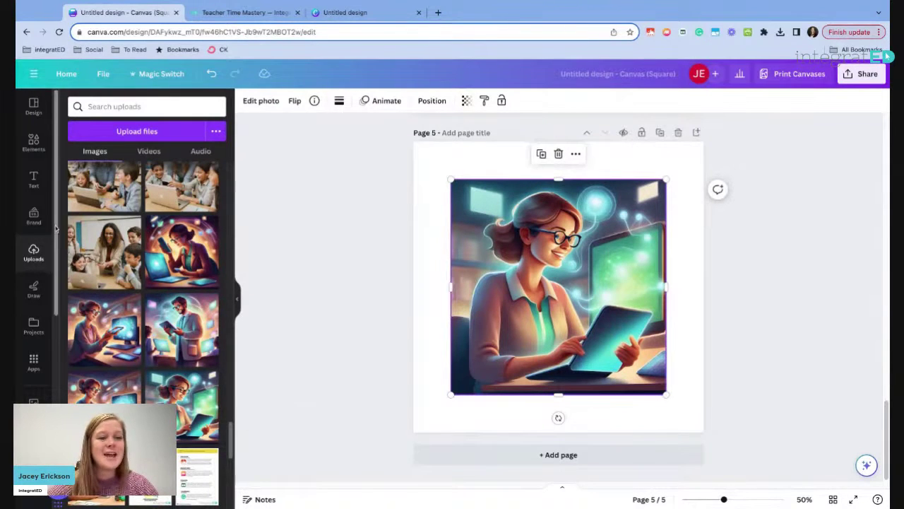
pyautogui.scroll(-5, 56, 215)
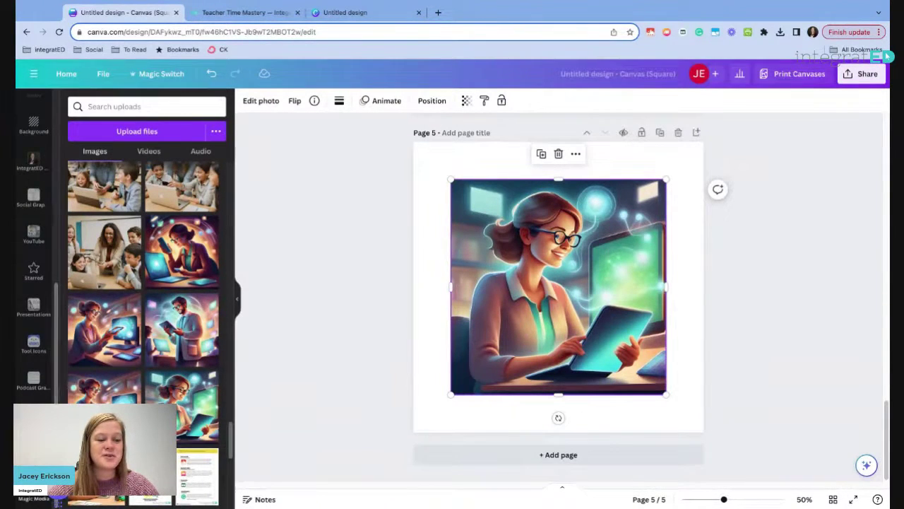
# Generate a short Magic Media video from the first teacher-with-book classroom image
pyautogui.click(32, 499)
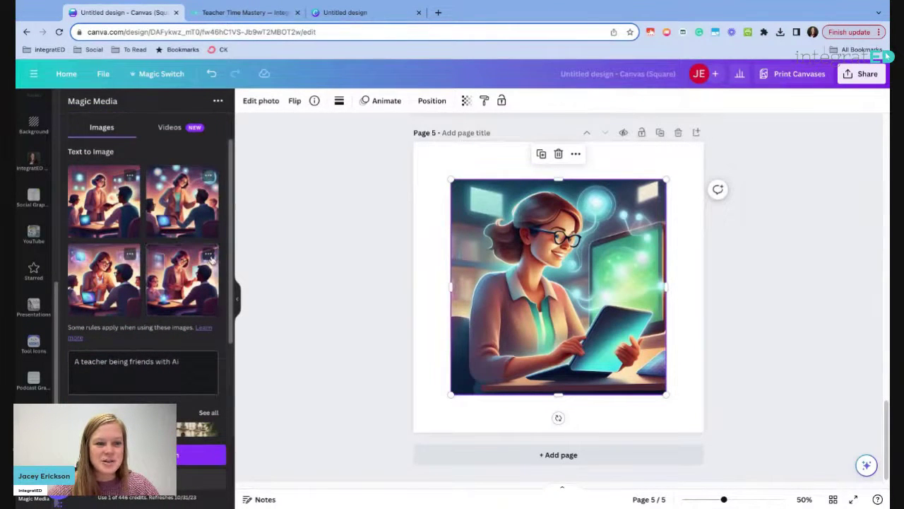
pyautogui.click(130, 175)
pyautogui.click(174, 220)
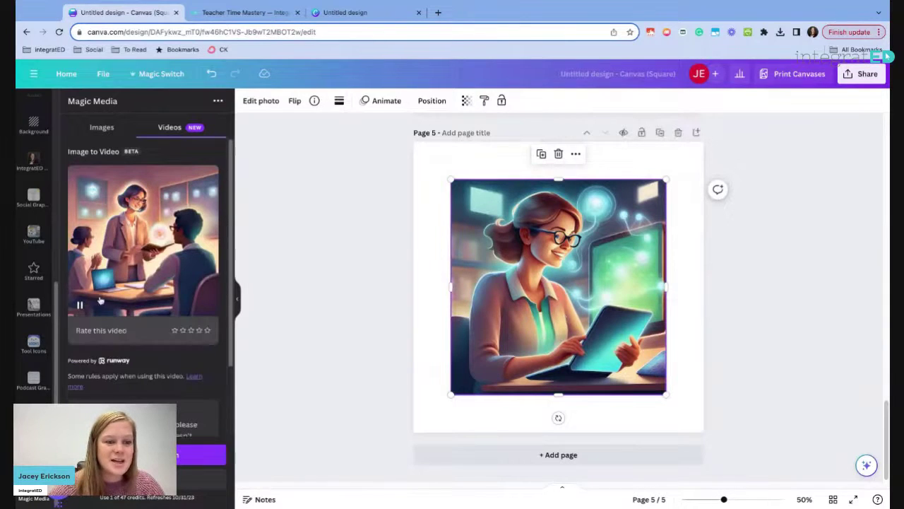
# Place the generated teacher-with-book video on page 5, stretch it to fill the page, and preview it
pyautogui.click(78, 305)
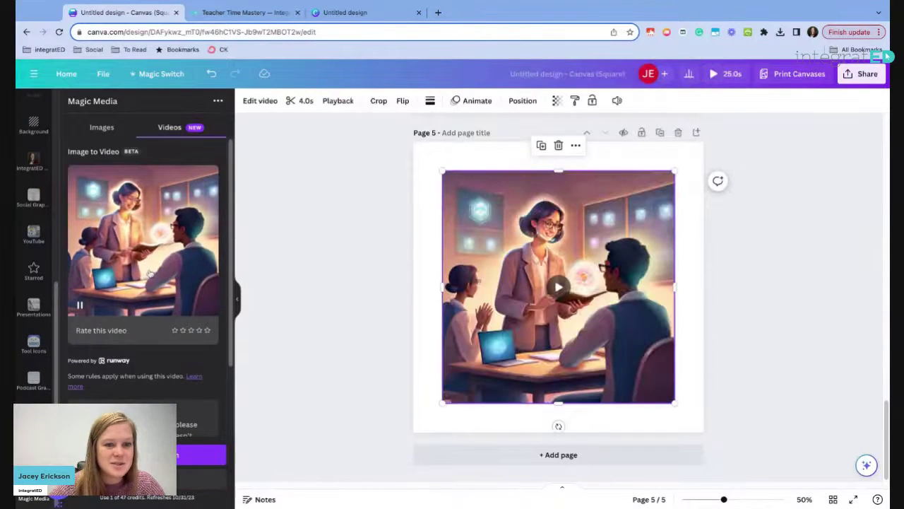
pyautogui.moveTo(442, 170); pyautogui.dragTo(413, 141)
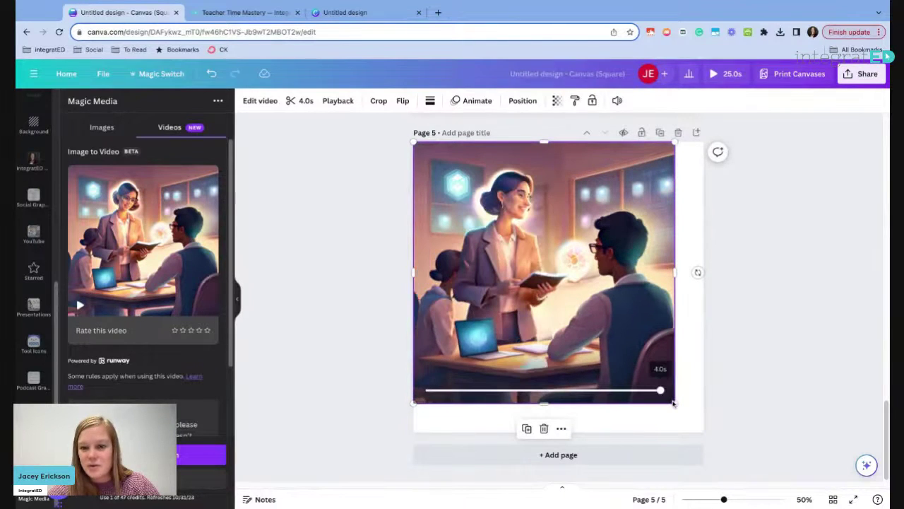
pyautogui.moveTo(675, 403); pyautogui.dragTo(704, 433)
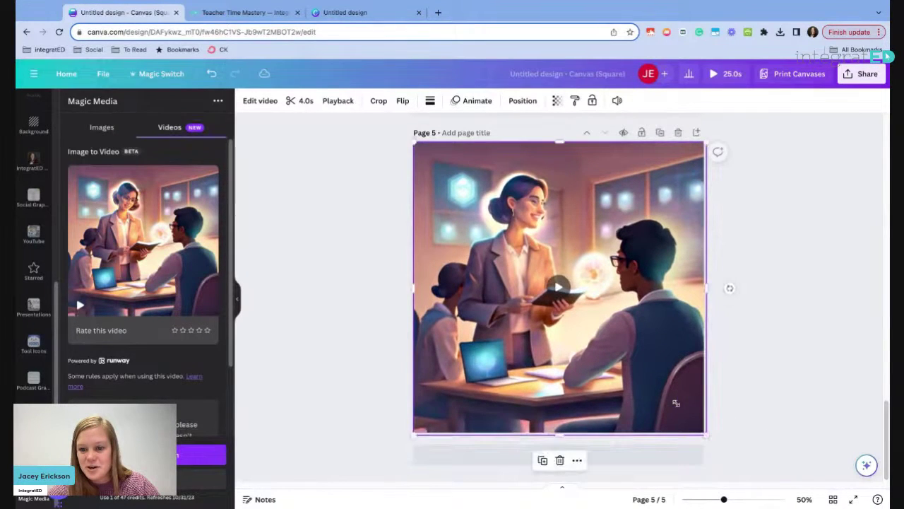
pyautogui.click(561, 285)
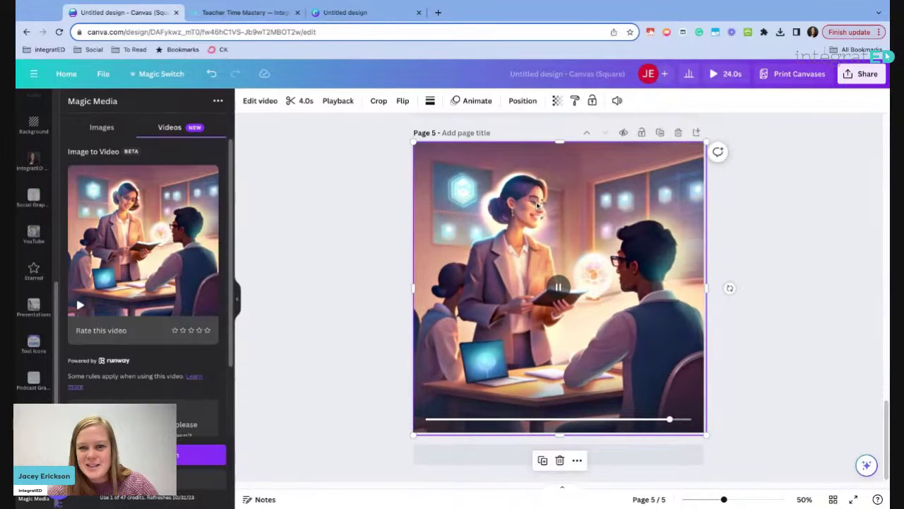
pyautogui.click(552, 294)
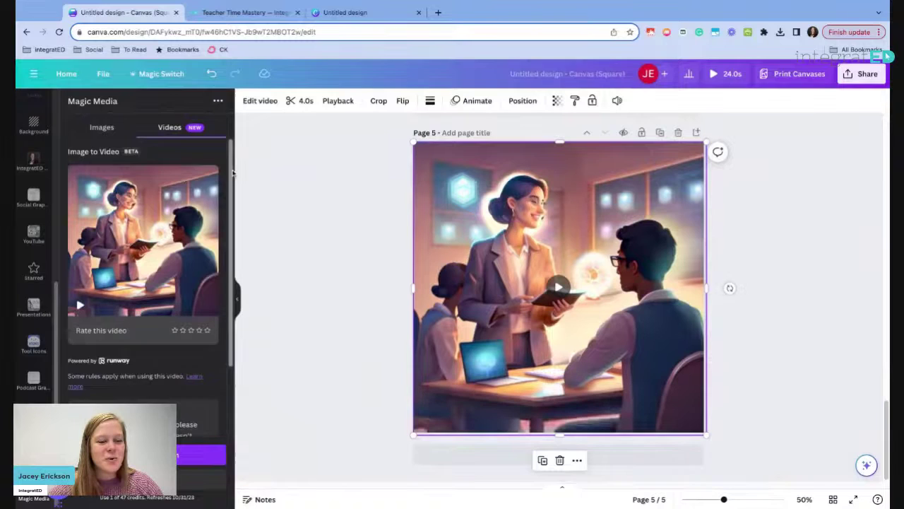
# Generate a Magic Media video from the prompt 'A classroom full of students learning and'
pyautogui.scroll(-3, 232, 172)
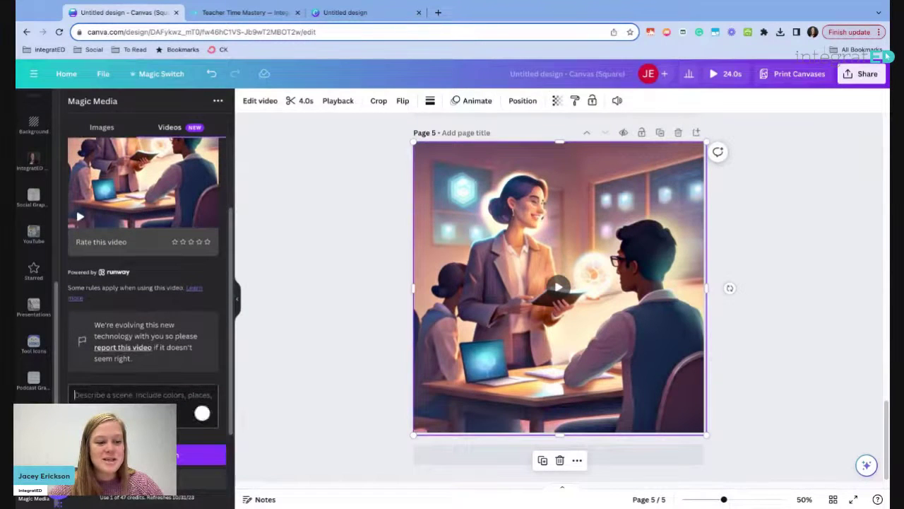
pyautogui.click(141, 396)
pyautogui.write('A')
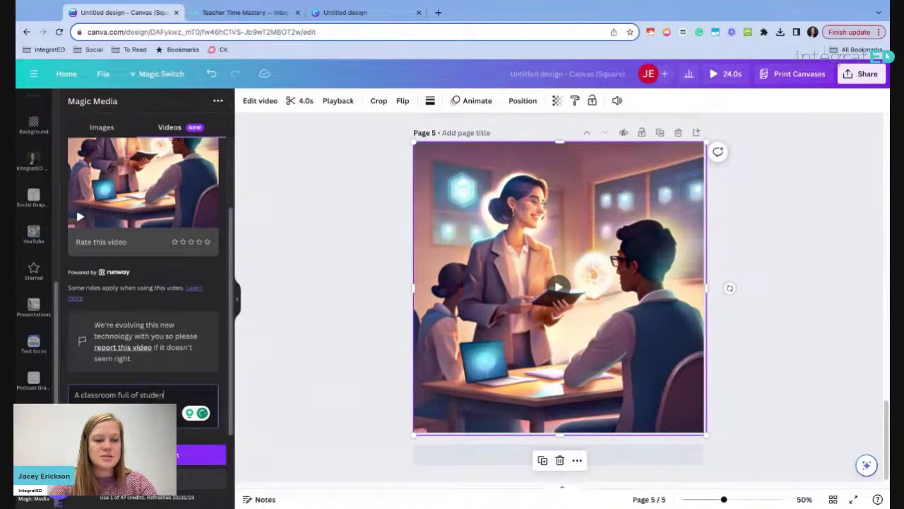
pyautogui.write('classroom full of students learning')
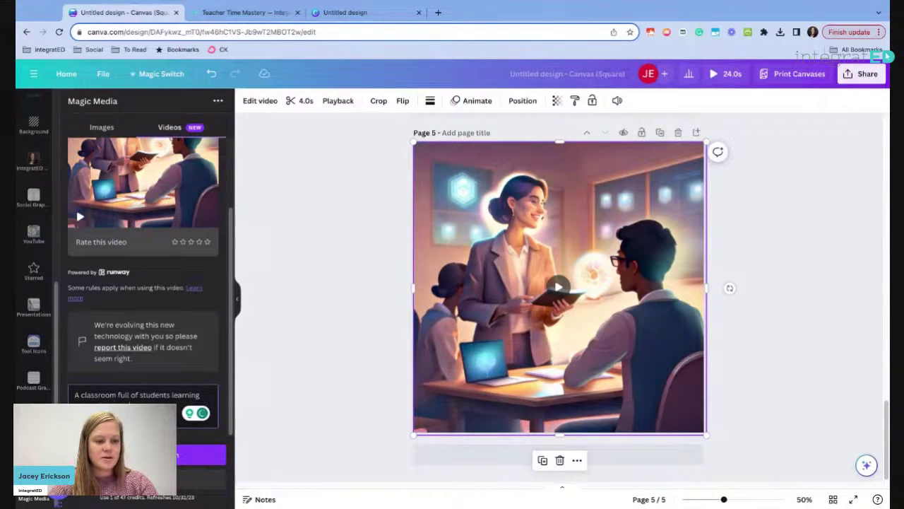
pyautogui.write('and')
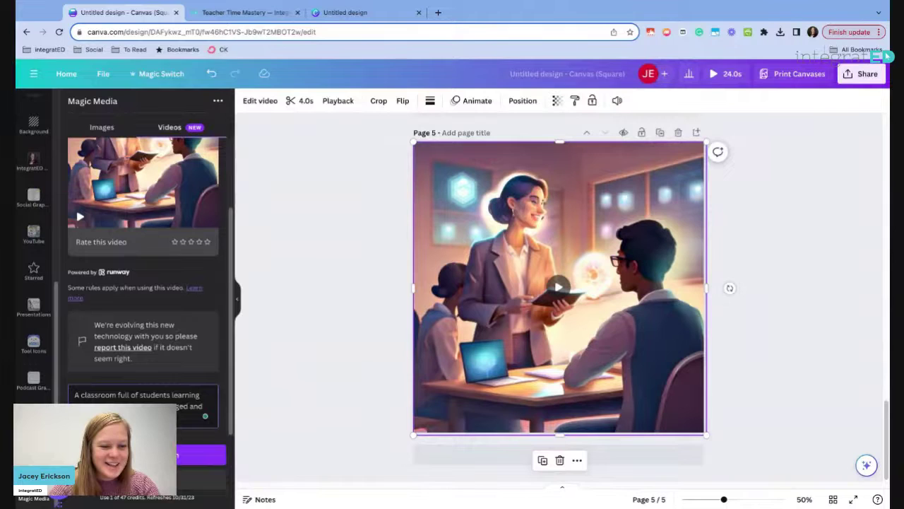
pyautogui.click(202, 455)
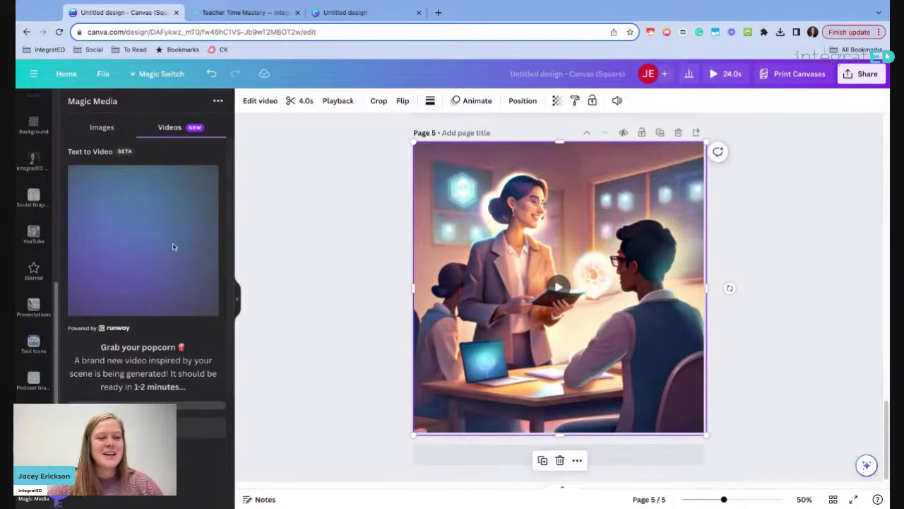
# Replace the image prompt with one about students engaged in a science lesson and generate images
pyautogui.click(101, 128)
pyautogui.click(159, 387)
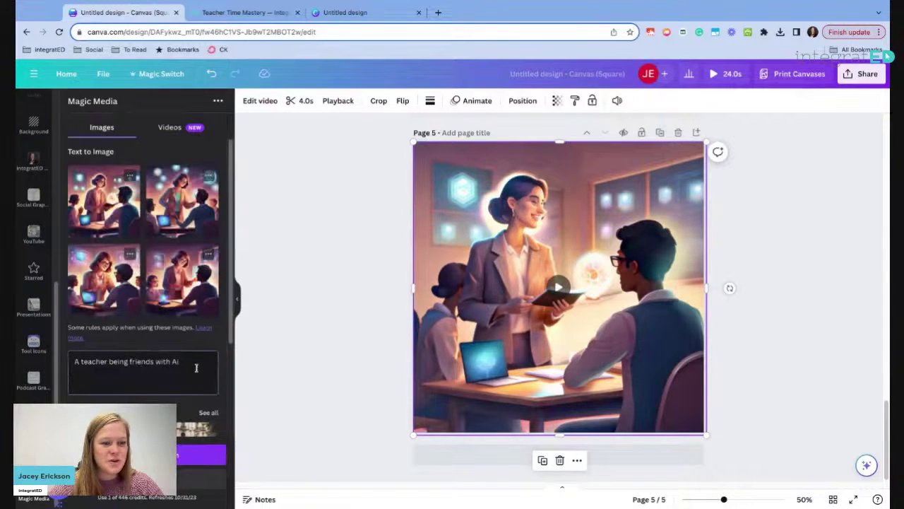
pyautogui.hotkey('ctrl', 'a')
pyautogui.press('BackSpace')
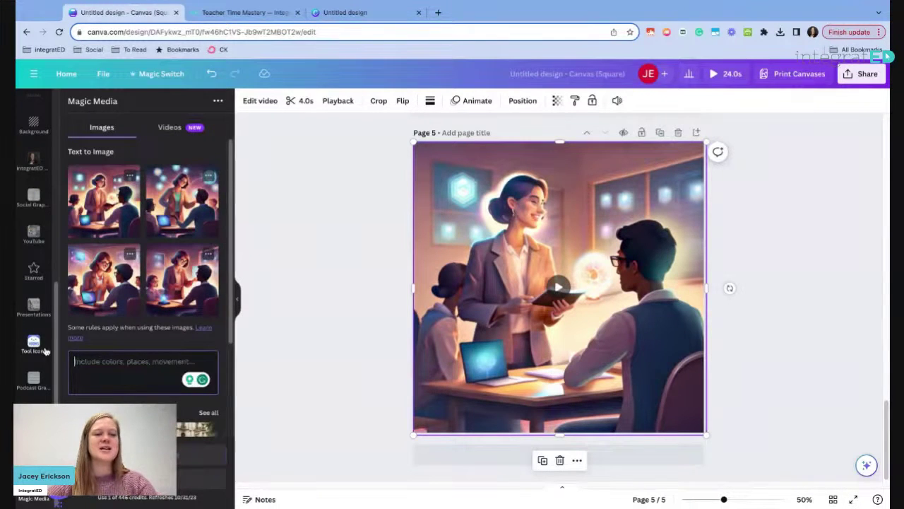
pyautogui.click(174, 128)
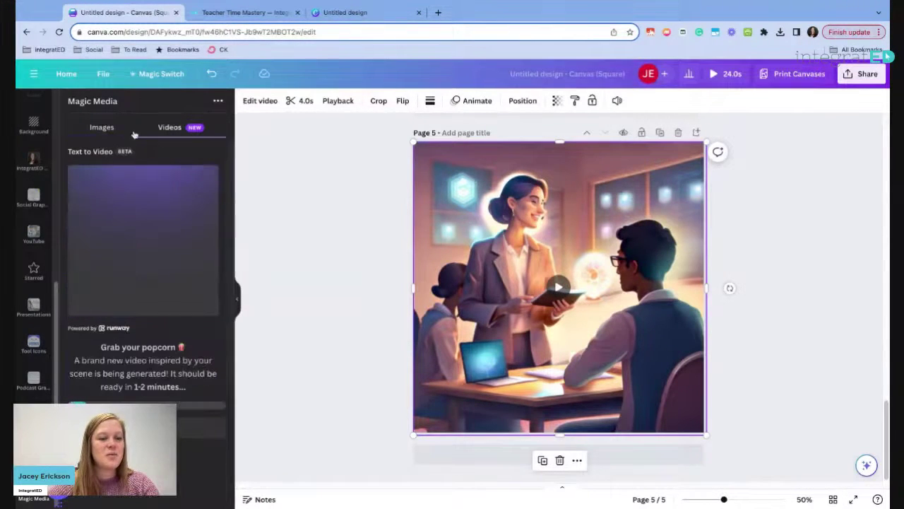
pyautogui.click(103, 127)
pyautogui.click(146, 370)
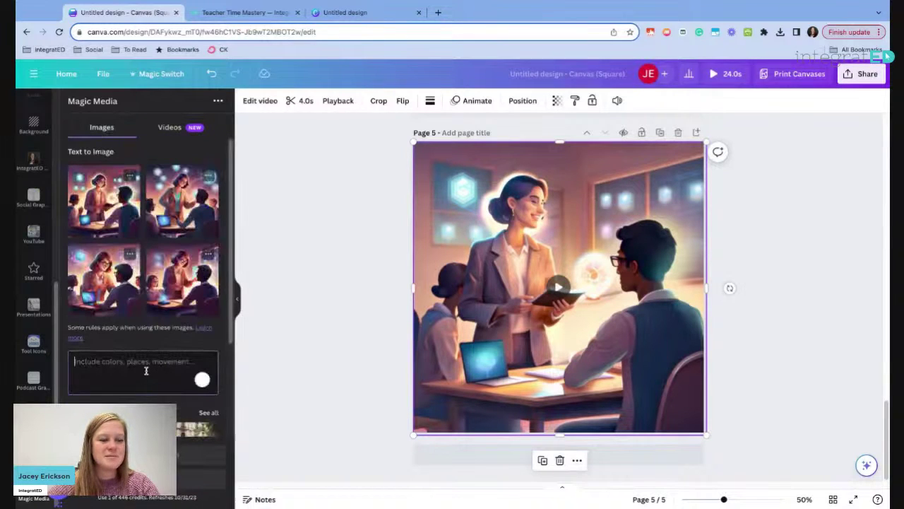
pyautogui.write('A class')
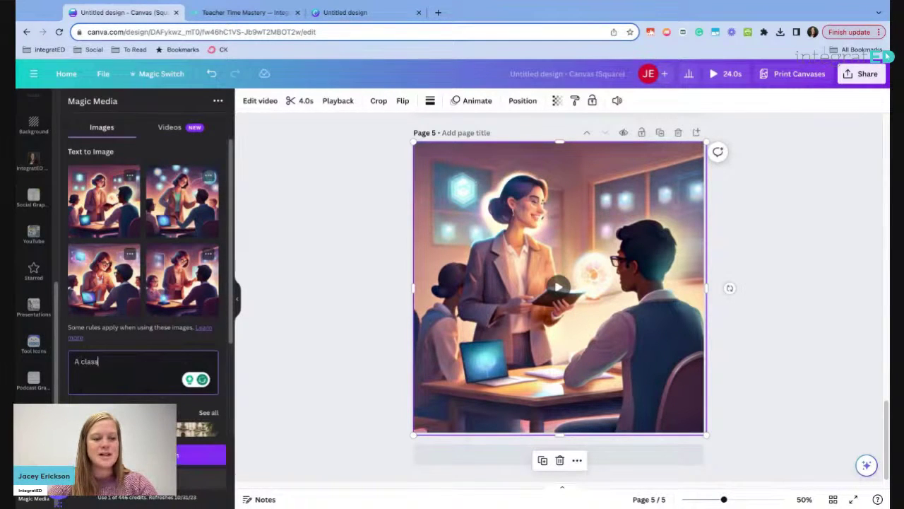
pyautogui.write('room full of s')
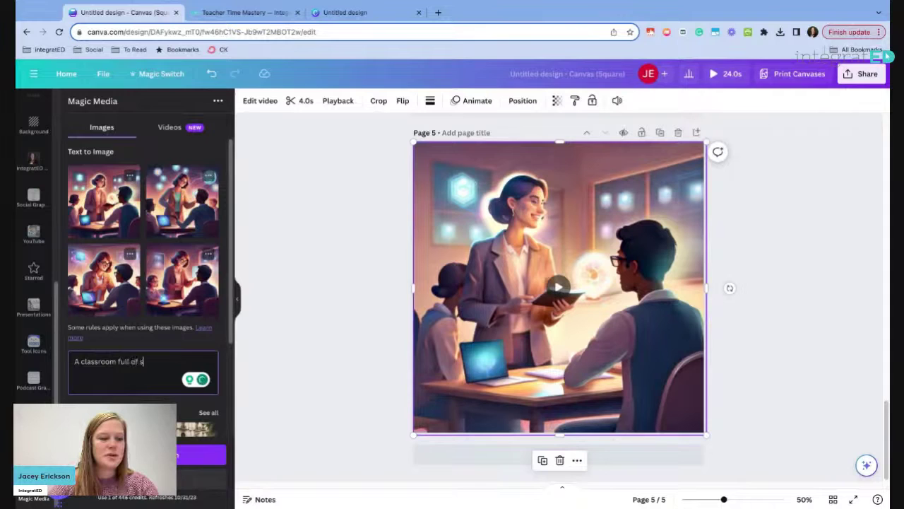
pyautogui.write('tudents')
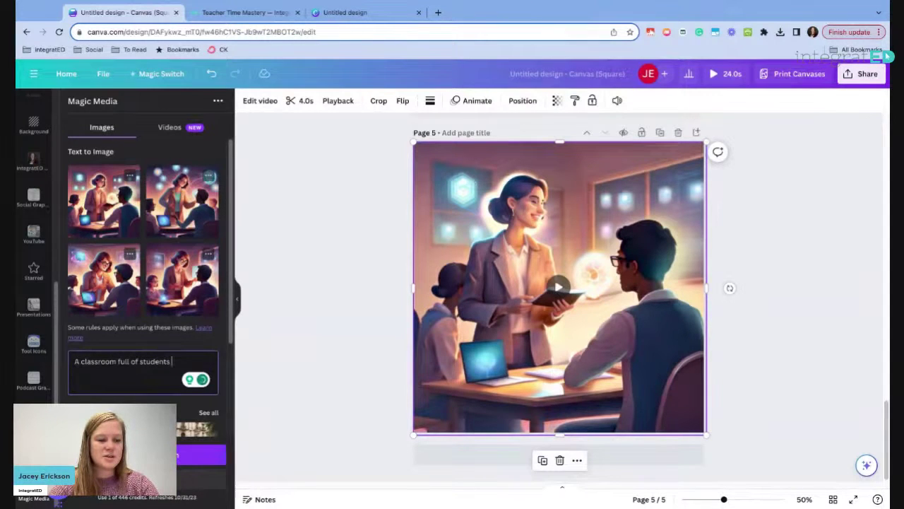
pyautogui.write(' that are engaged')
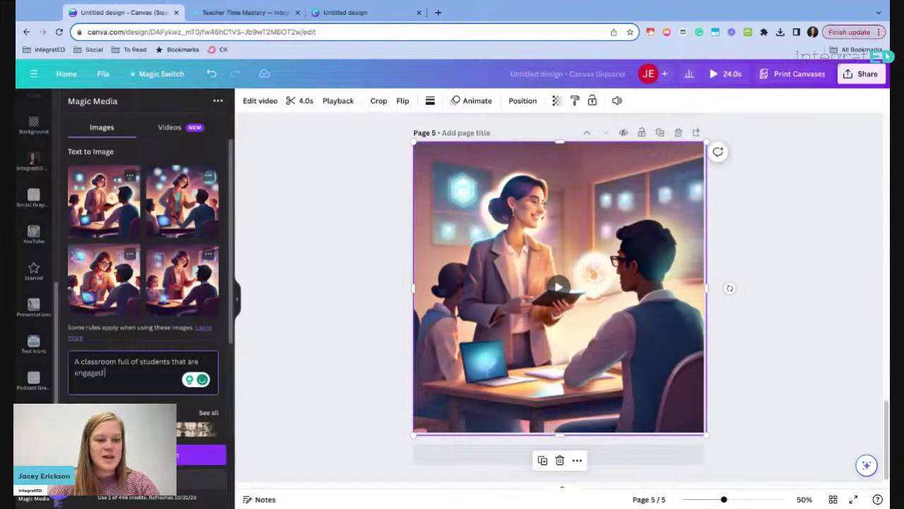
pyautogui.write(' and paying attention to')
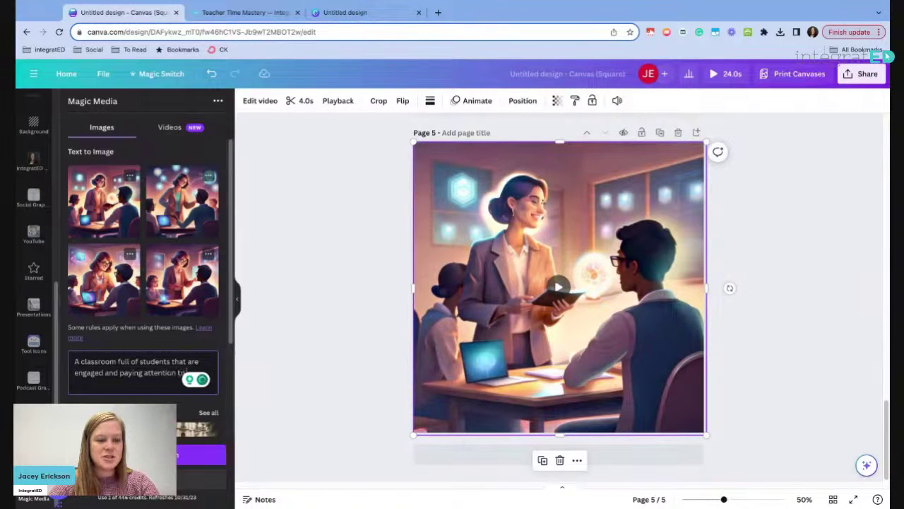
pyautogui.write(' a science l')
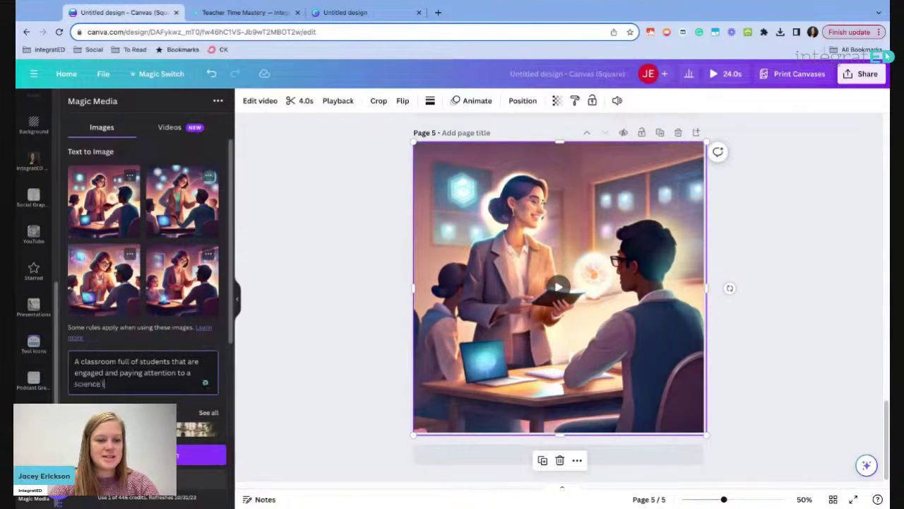
pyautogui.write('esson')
pyautogui.click(196, 456)
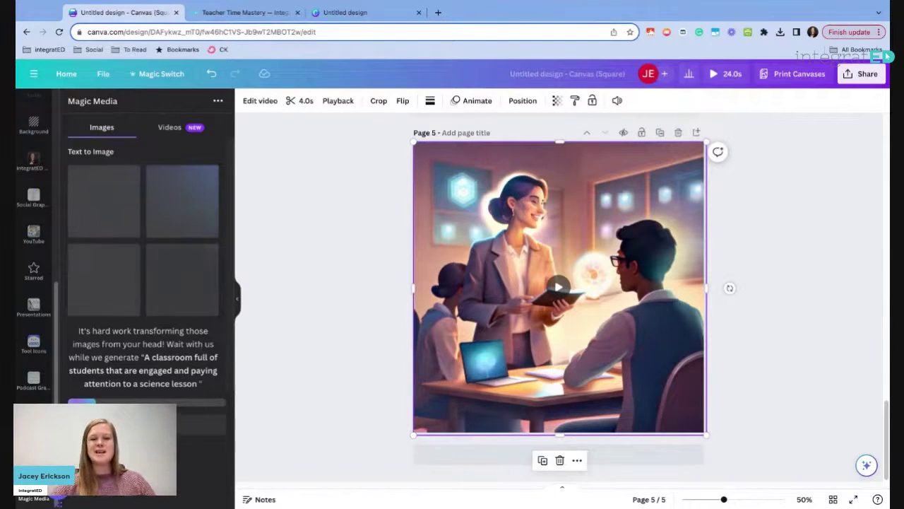
# Add page 6 and insert the fourth generated planets-classroom illustration, sized into the top-left quarter
pyautogui.click(583, 453)
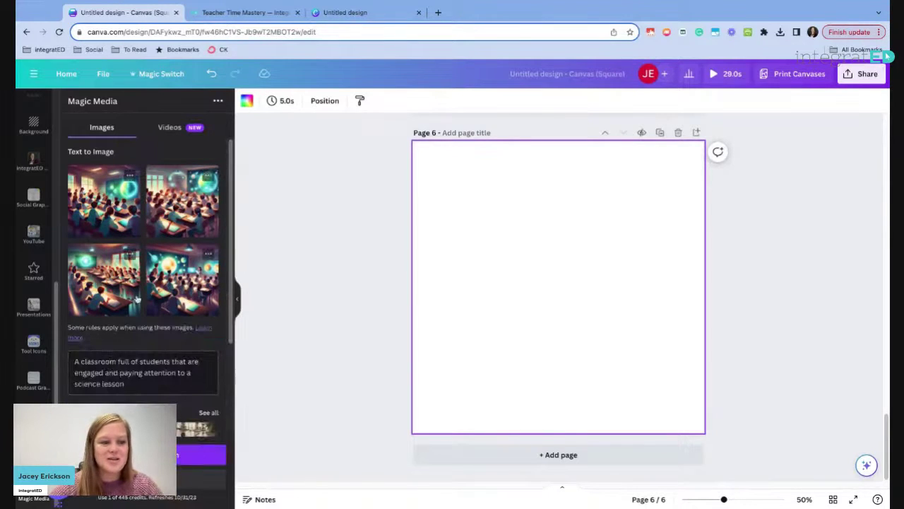
pyautogui.click(182, 279)
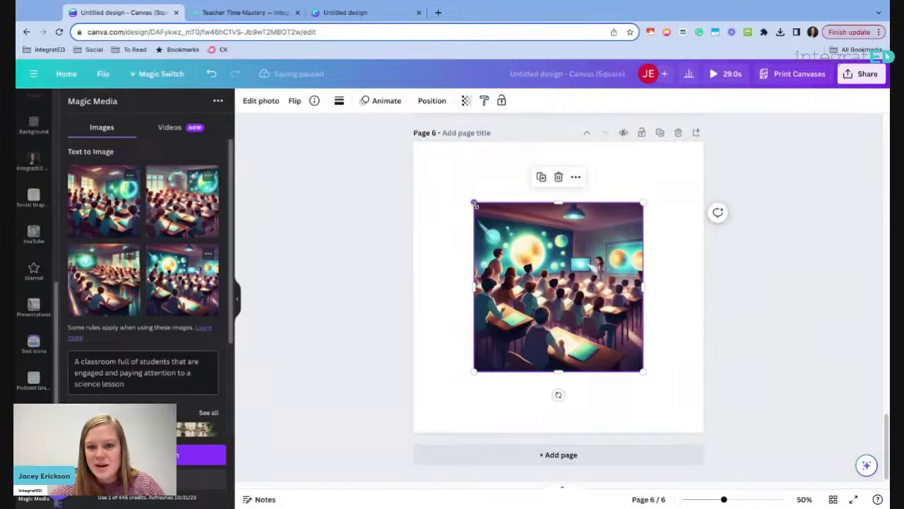
pyautogui.moveTo(474, 203); pyautogui.dragTo(414, 141)
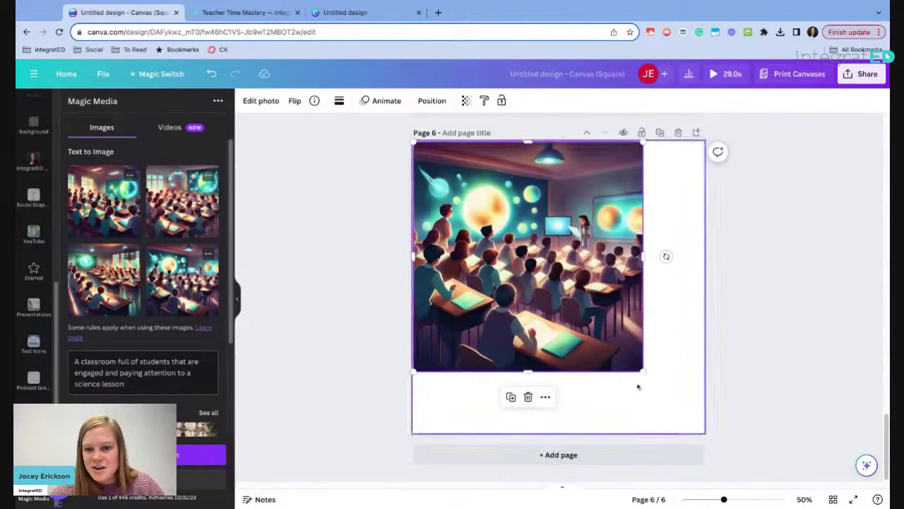
pyautogui.click(668, 398)
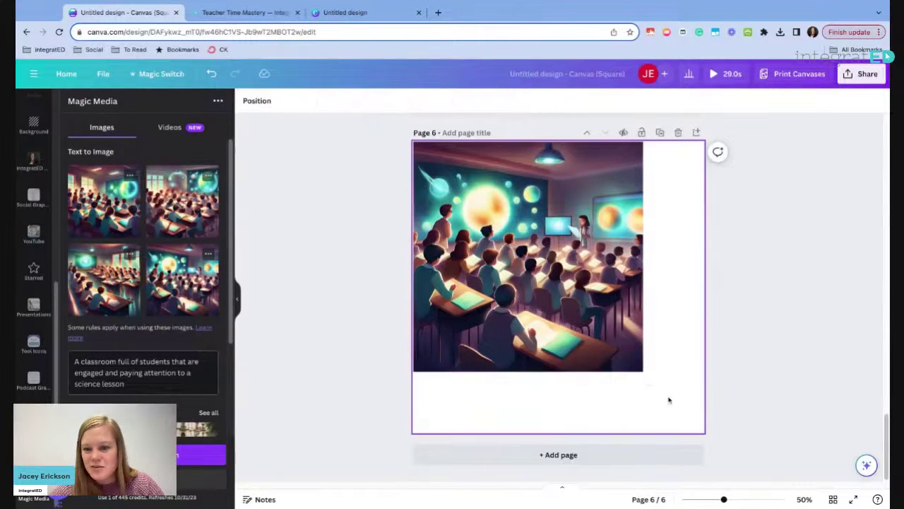
pyautogui.click(643, 372)
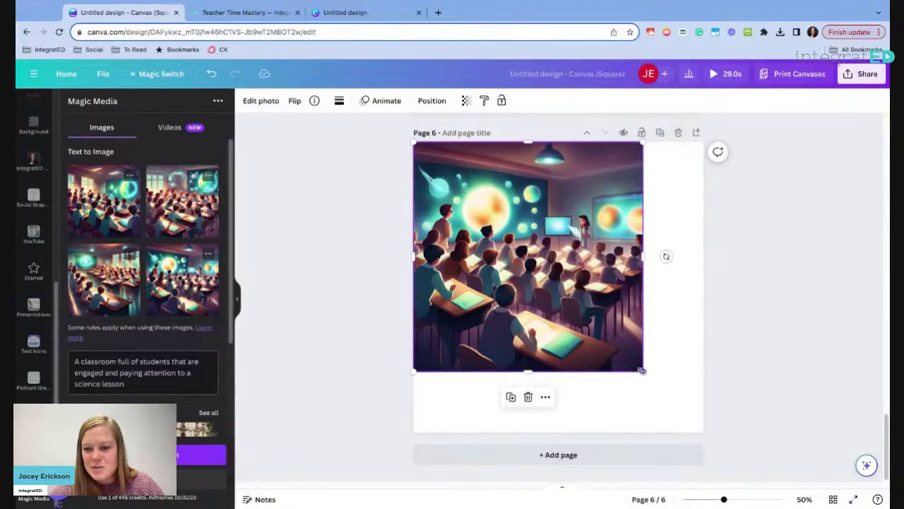
pyautogui.moveTo(644, 369); pyautogui.dragTo(641, 370)
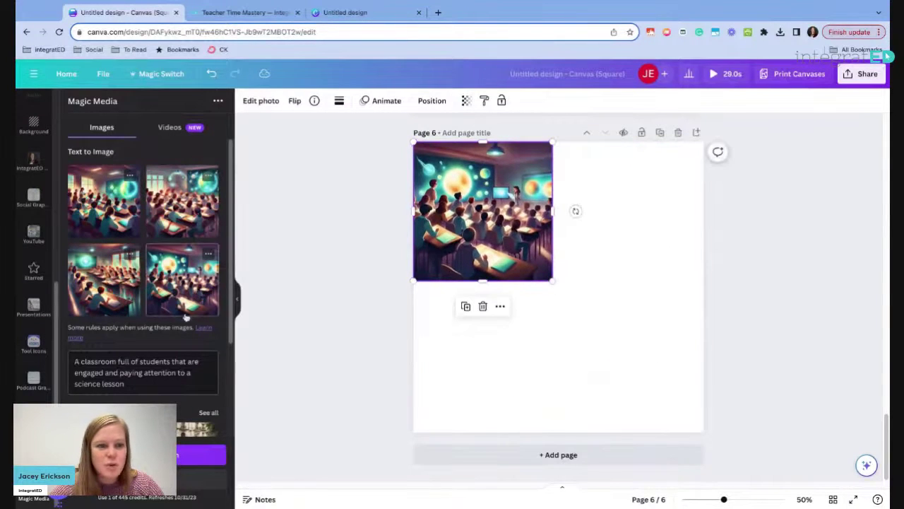
pyautogui.scroll(-3, 229, 264)
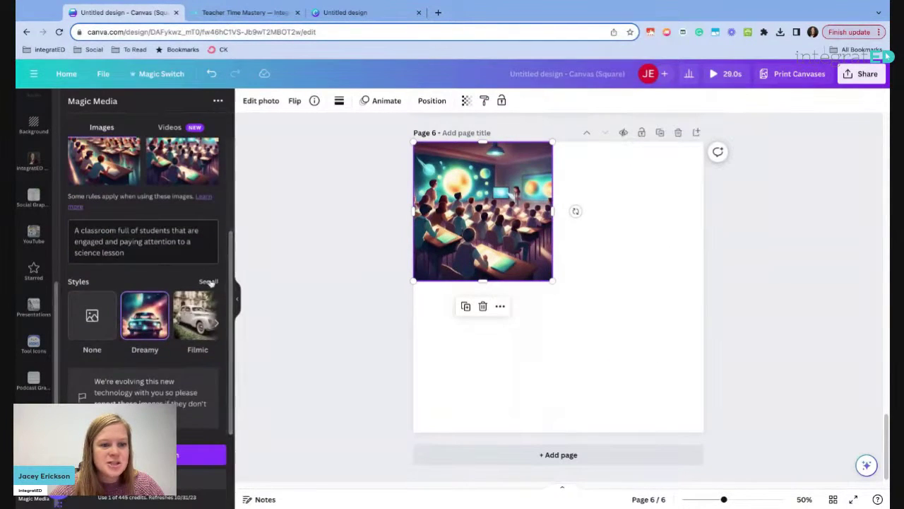
# Generate Minimalist-style images and grow the planets illustration to fill the top-left quarter
pyautogui.click(210, 284)
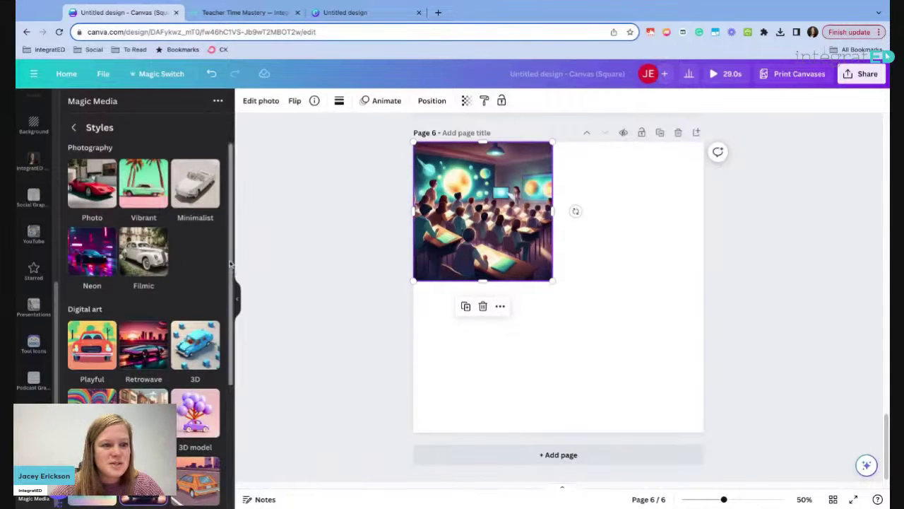
pyautogui.scroll(-5, 230, 264)
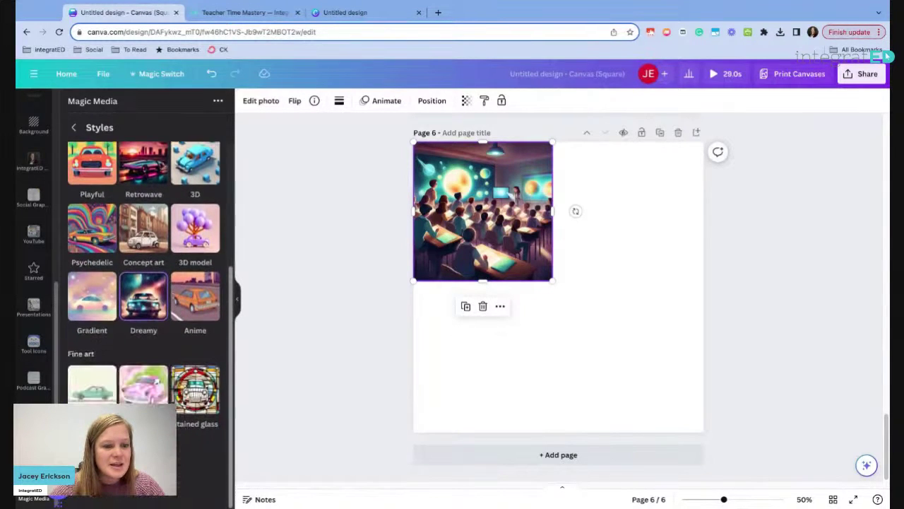
pyautogui.scroll(5, 230, 264)
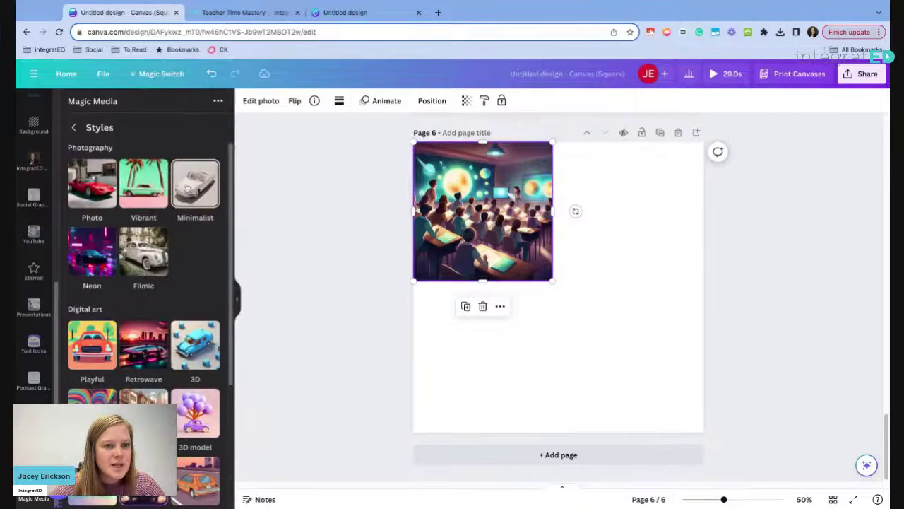
pyautogui.click(74, 127)
pyautogui.click(205, 454)
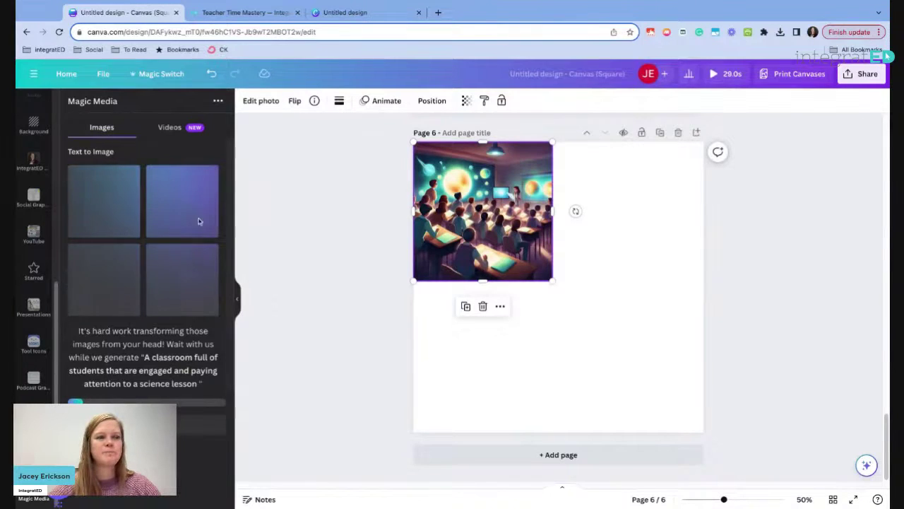
pyautogui.moveTo(553, 281)
pyautogui.mouseDown()
pyautogui.moveTo(571, 299)
pyautogui.moveTo(559, 286)
pyautogui.mouseUp()
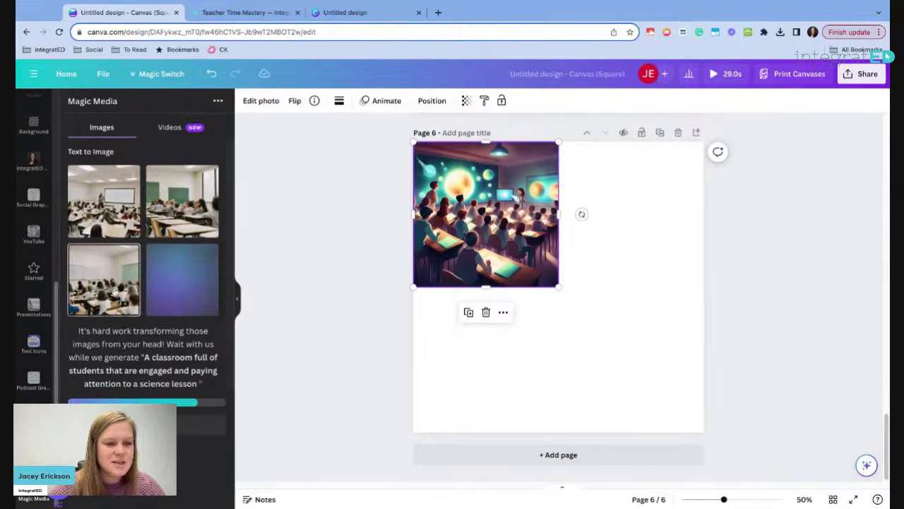
# Place the third Minimalist classroom photo in the top-right quarter and select the Retrowave style
pyautogui.click(122, 285)
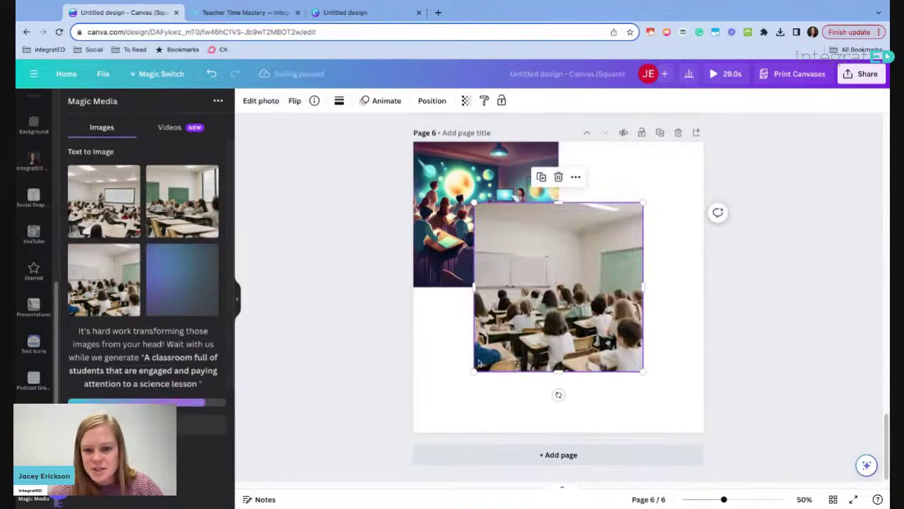
pyautogui.moveTo(476, 368); pyautogui.dragTo(560, 286)
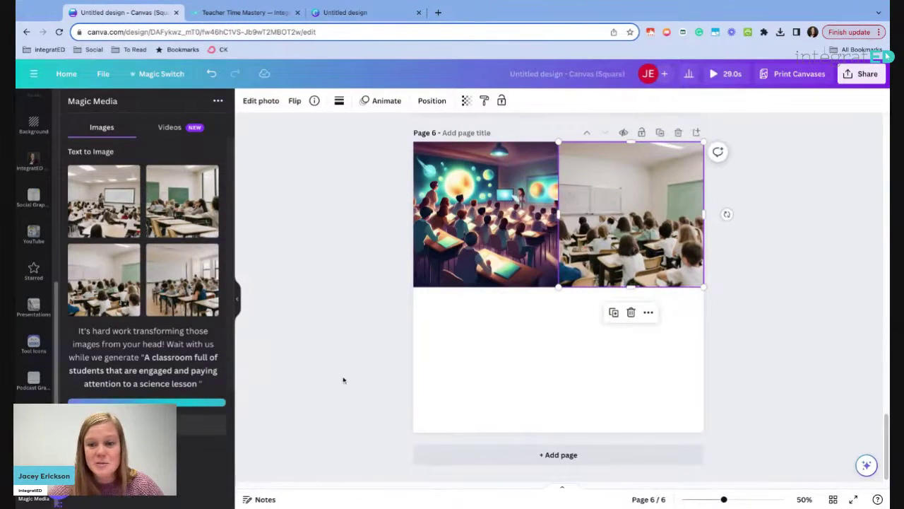
pyautogui.scroll(-3, 229, 216)
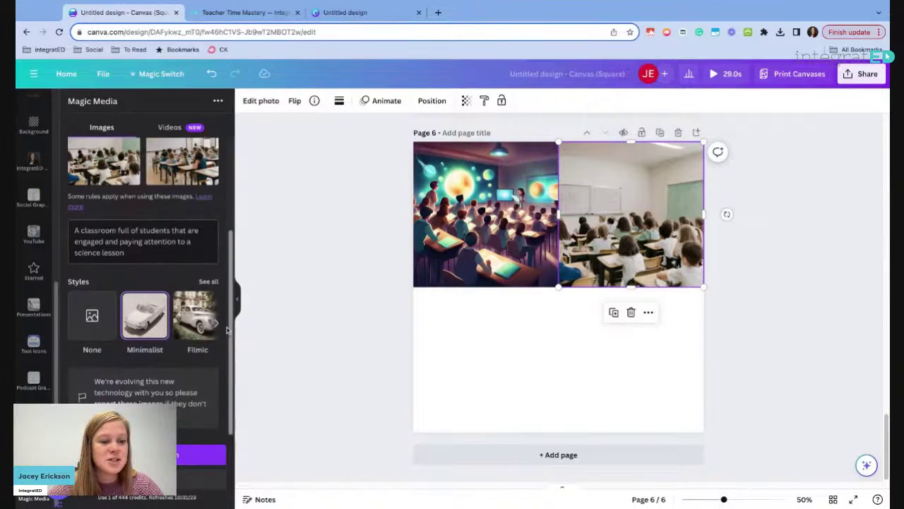
pyautogui.click(208, 282)
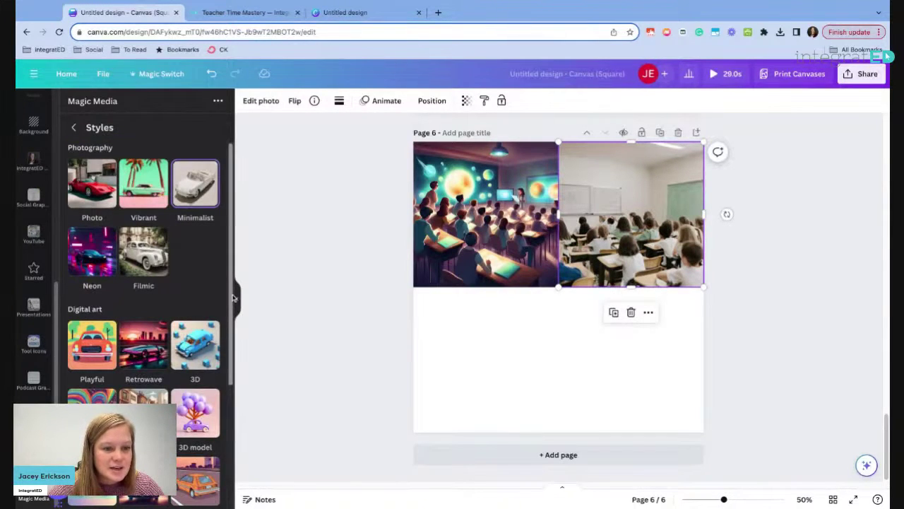
pyautogui.click(143, 345)
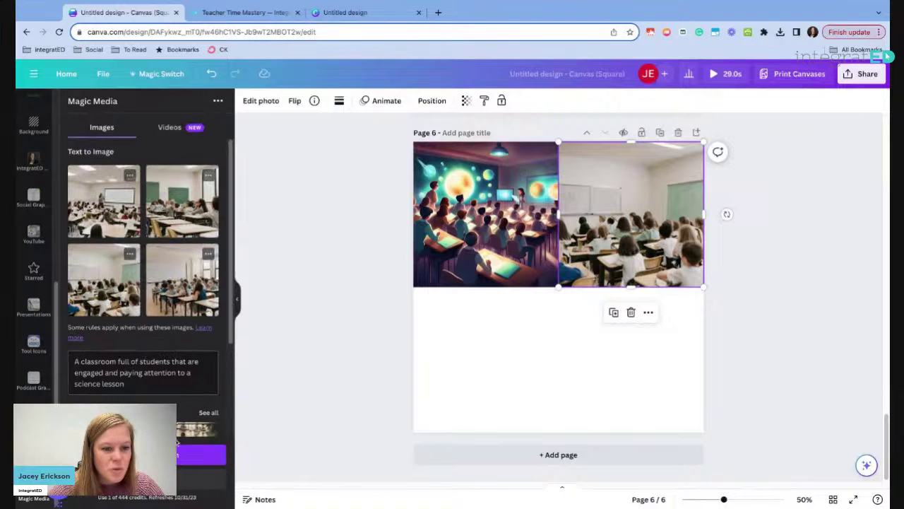
# Generate Retrowave images and put the third neon classroom image in page 6's bottom-left quarter
pyautogui.click(201, 449)
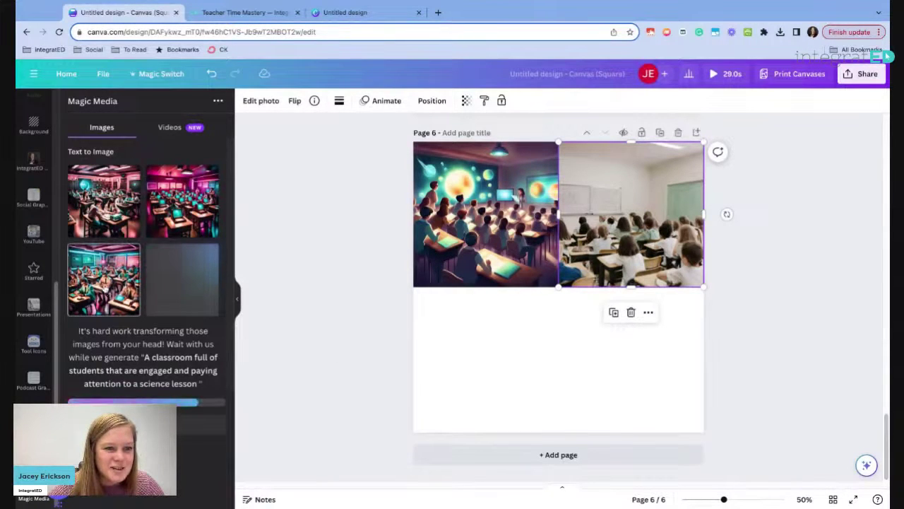
pyautogui.click(106, 289)
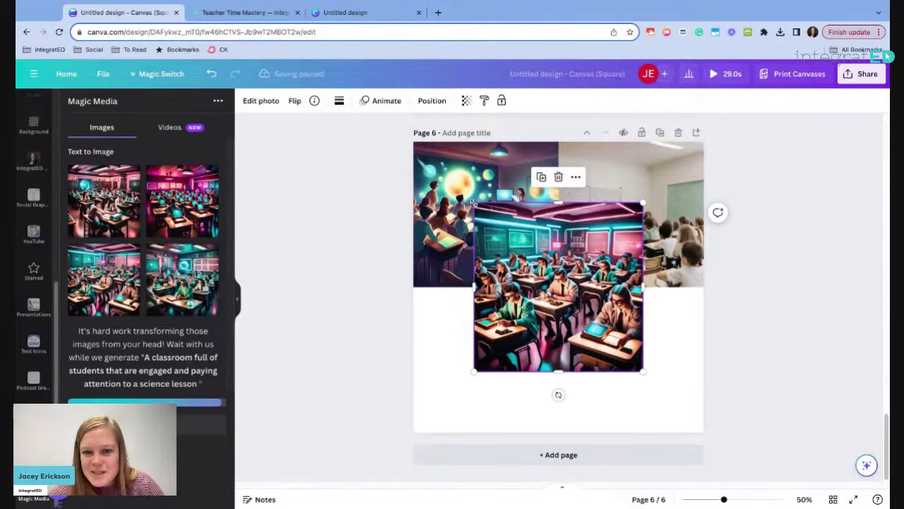
pyautogui.moveTo(473, 202); pyautogui.dragTo(414, 141)
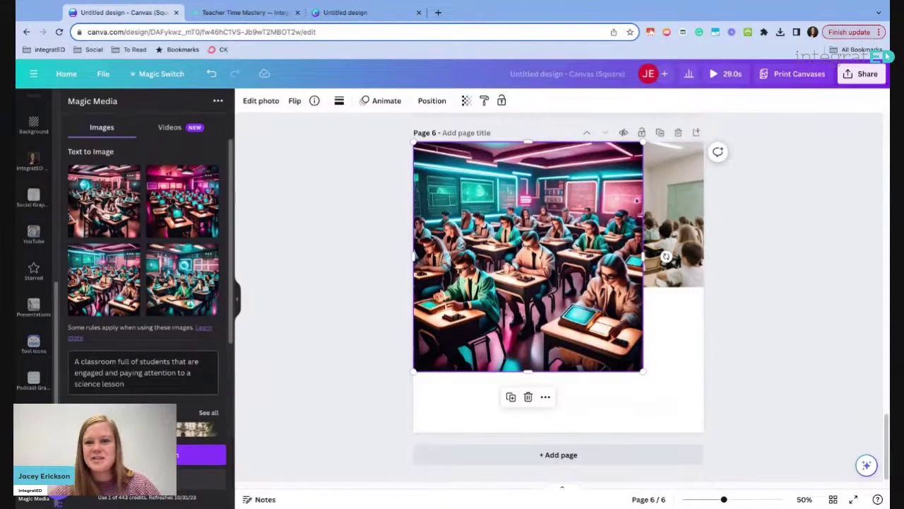
pyautogui.hotkey('ctrl', 'z')
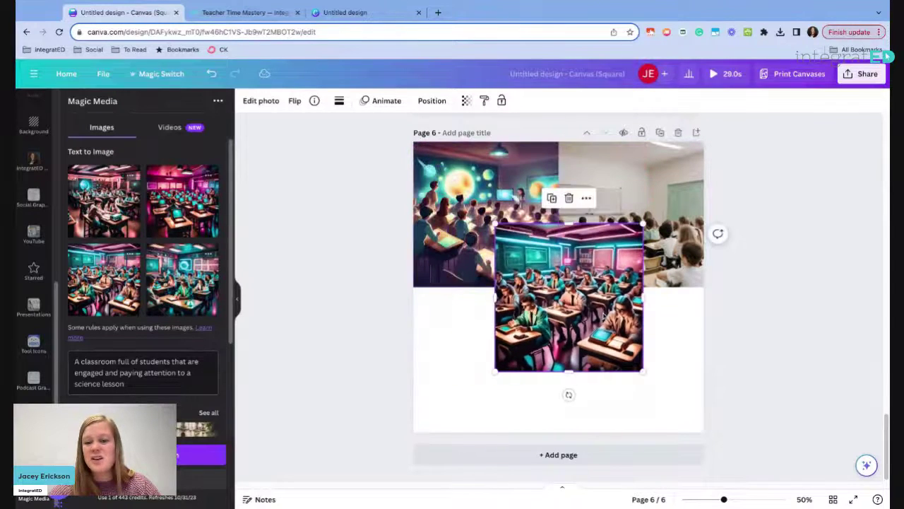
pyautogui.hotkey('ctrl', 'z')
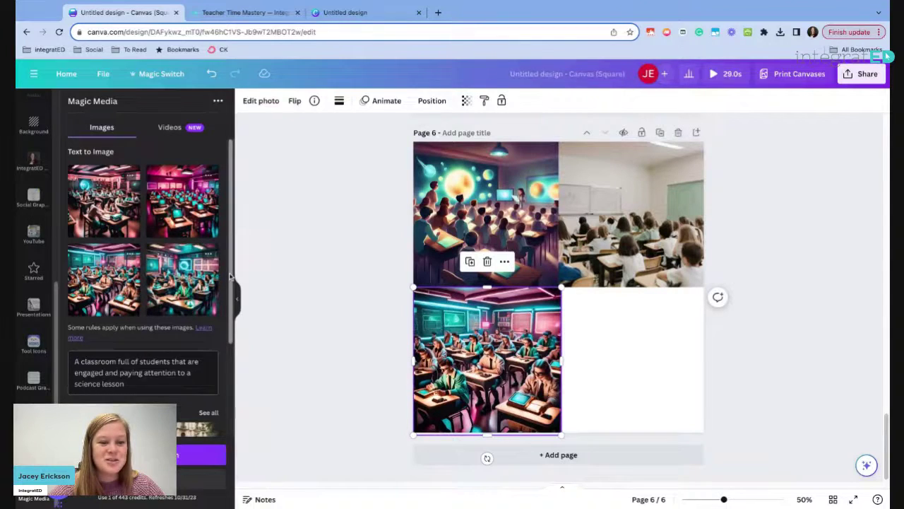
pyautogui.scroll(-3, 214, 303)
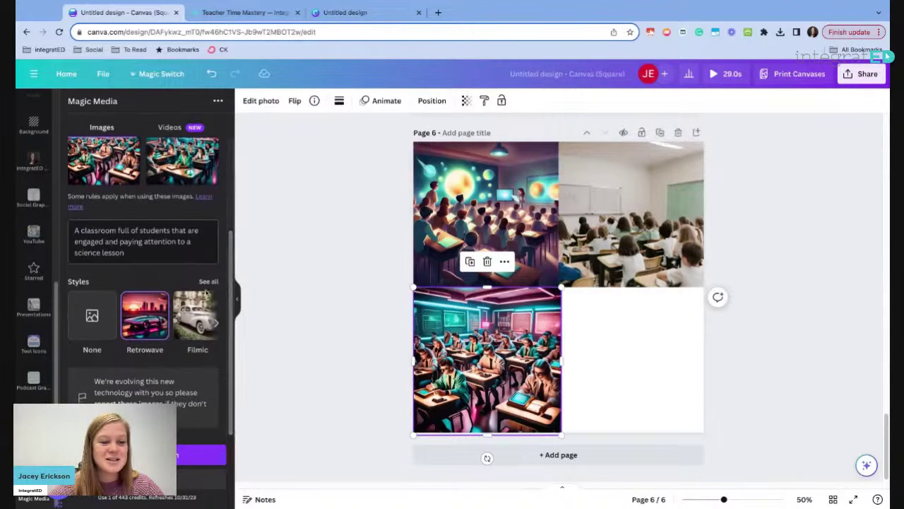
# Generate Filmic-style images and fit a students-writing photo into page 6's bottom-right quarter
pyautogui.click(197, 324)
pyautogui.click(185, 456)
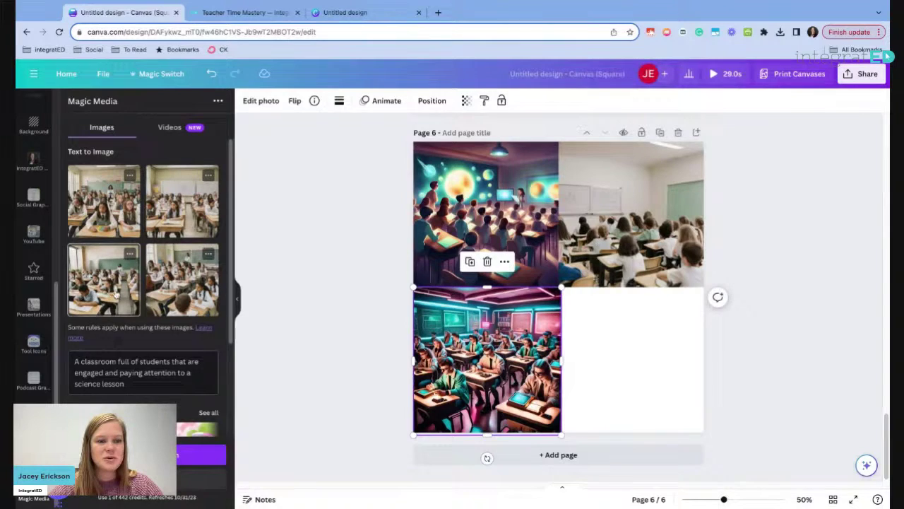
pyautogui.moveTo(115, 290); pyautogui.dragTo(592, 308)
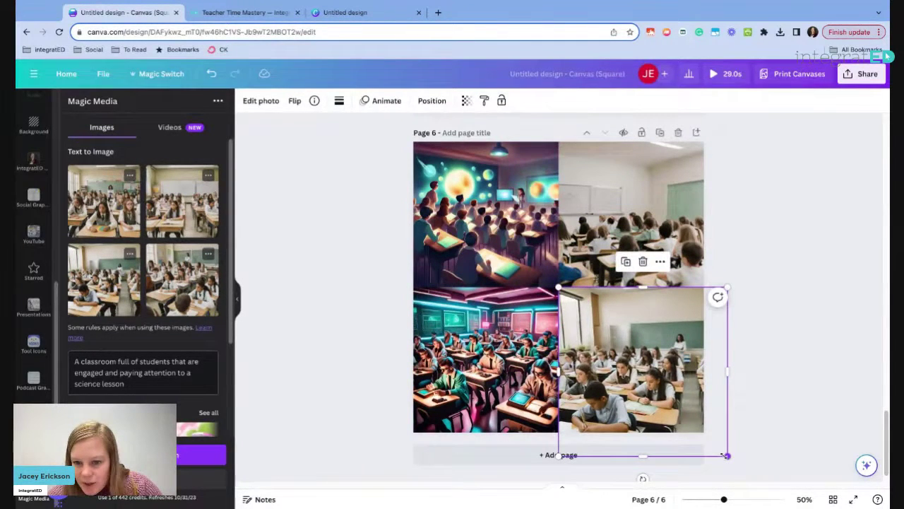
pyautogui.moveTo(726, 456); pyautogui.dragTo(727, 459)
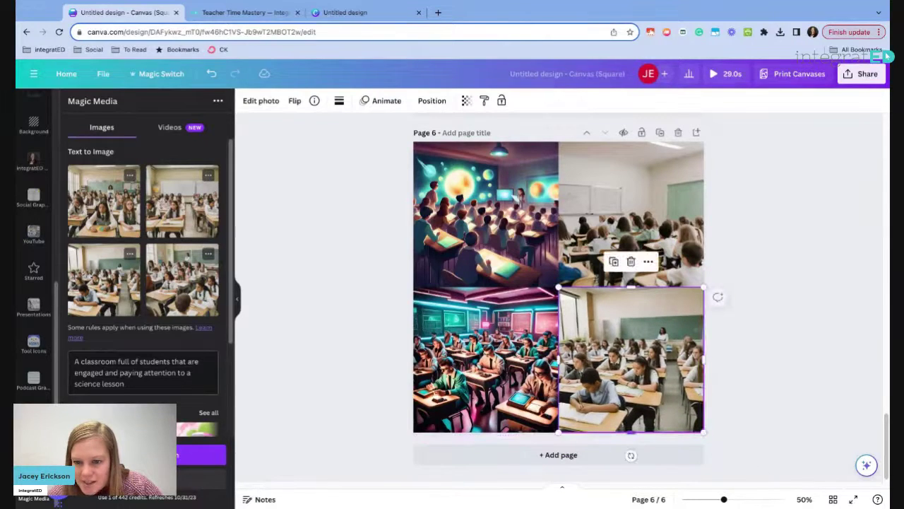
pyautogui.scroll(-3, 209, 311)
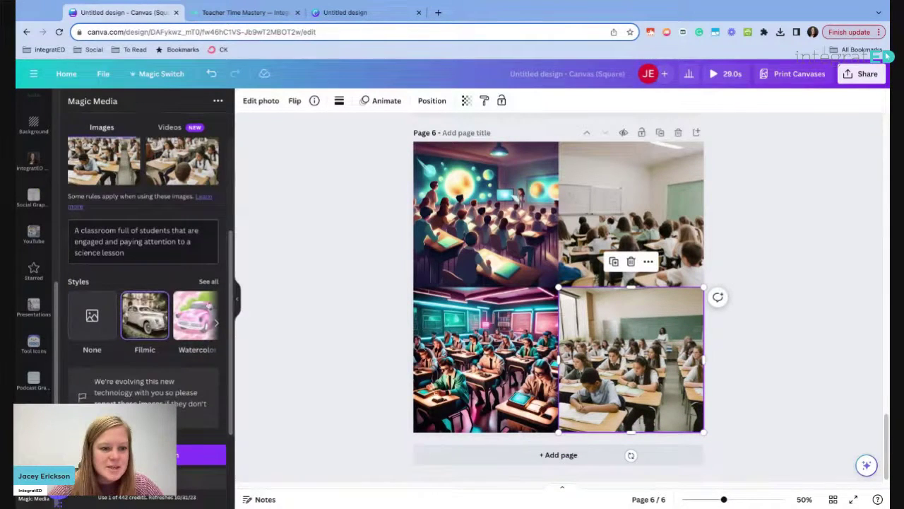
pyautogui.click(208, 282)
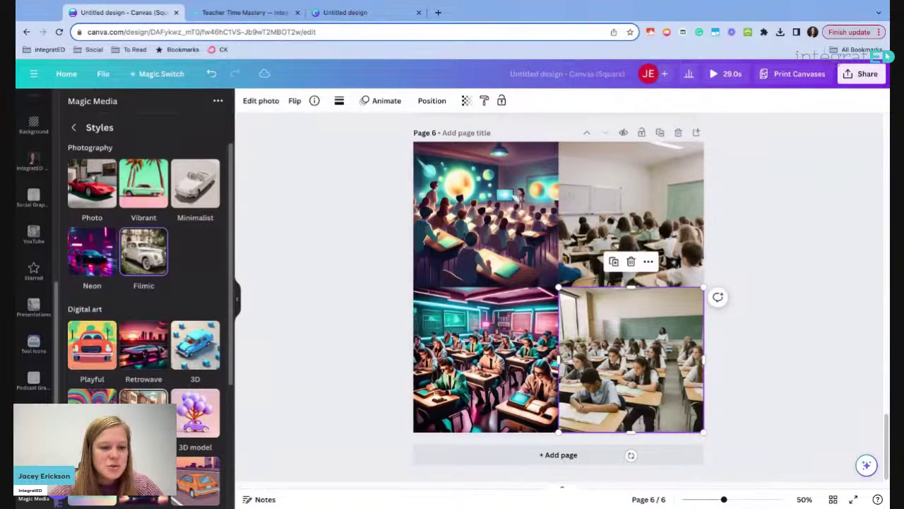
pyautogui.click(144, 251)
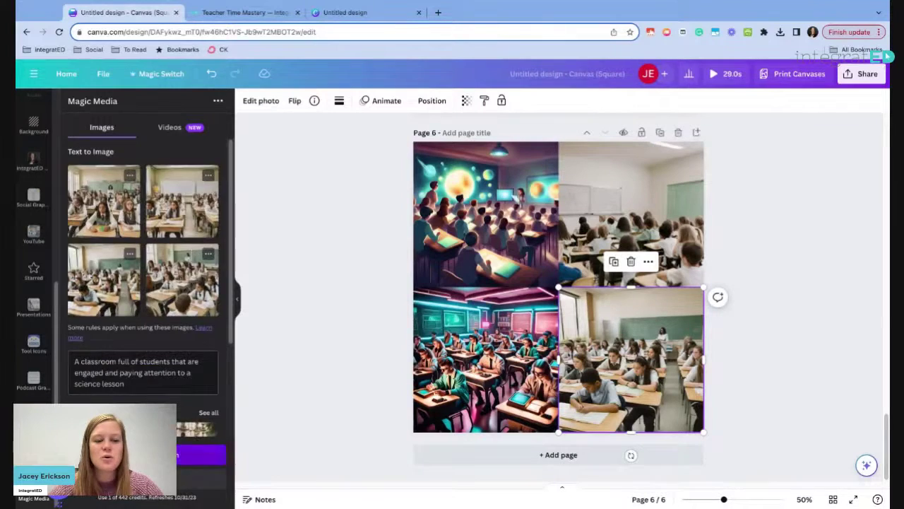
pyautogui.click(200, 454)
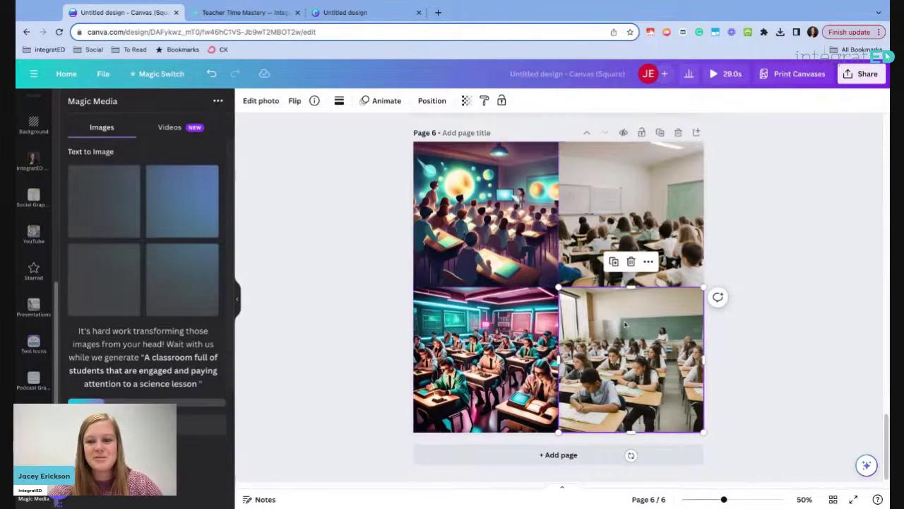
pyautogui.click(758, 322)
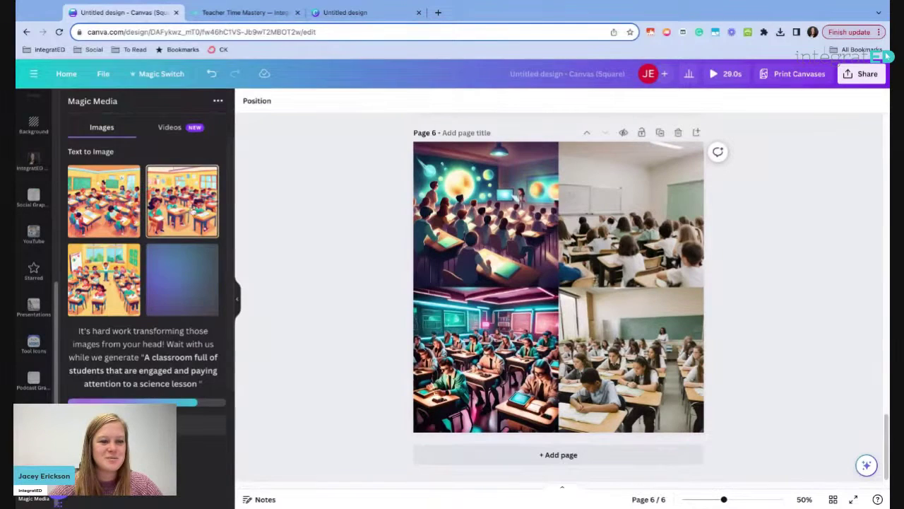
pyautogui.click(122, 284)
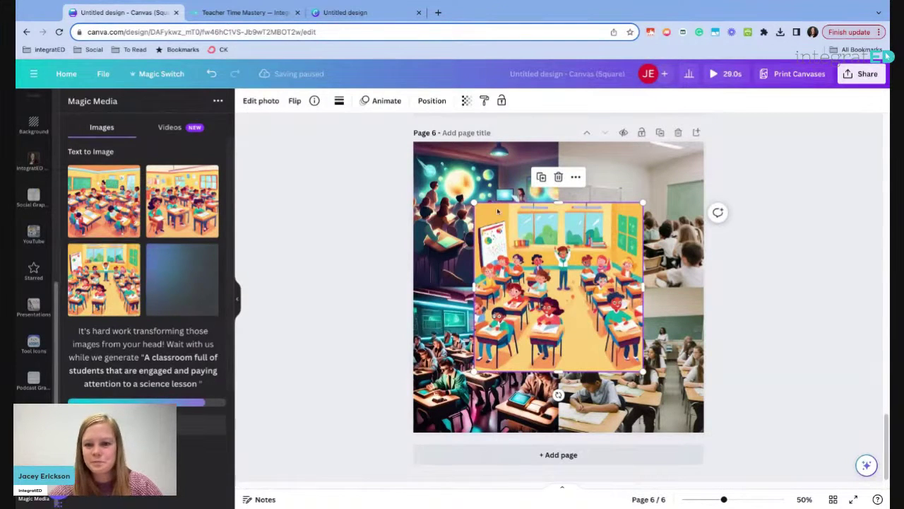
pyautogui.moveTo(474, 203); pyautogui.dragTo(413, 141)
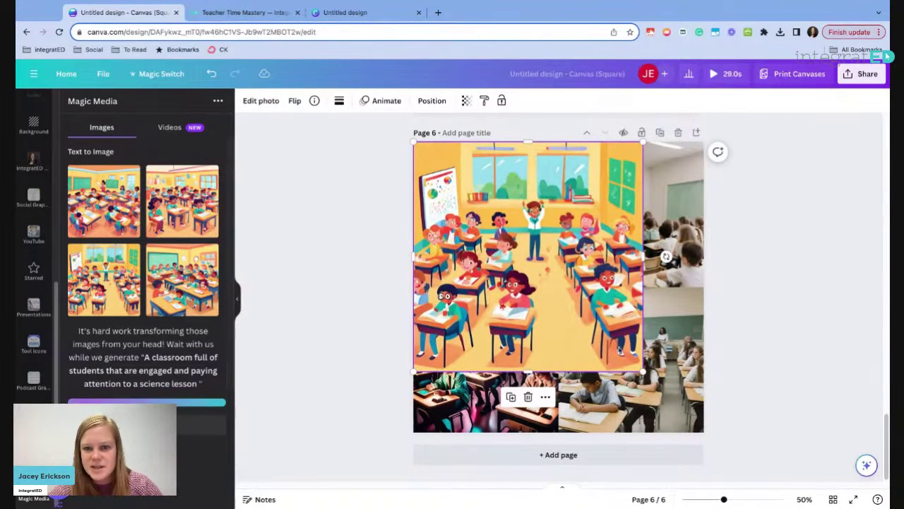
pyautogui.moveTo(643, 370); pyautogui.dragTo(704, 432)
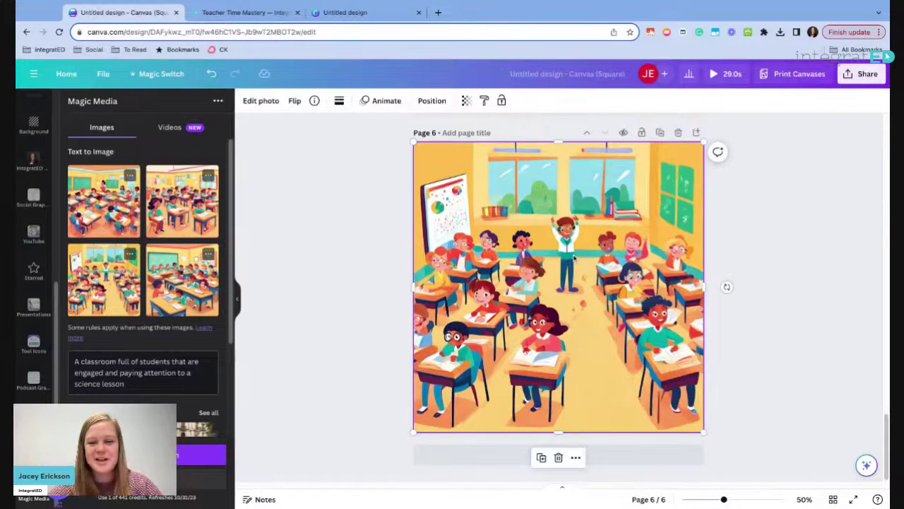
pyautogui.press('Delete')
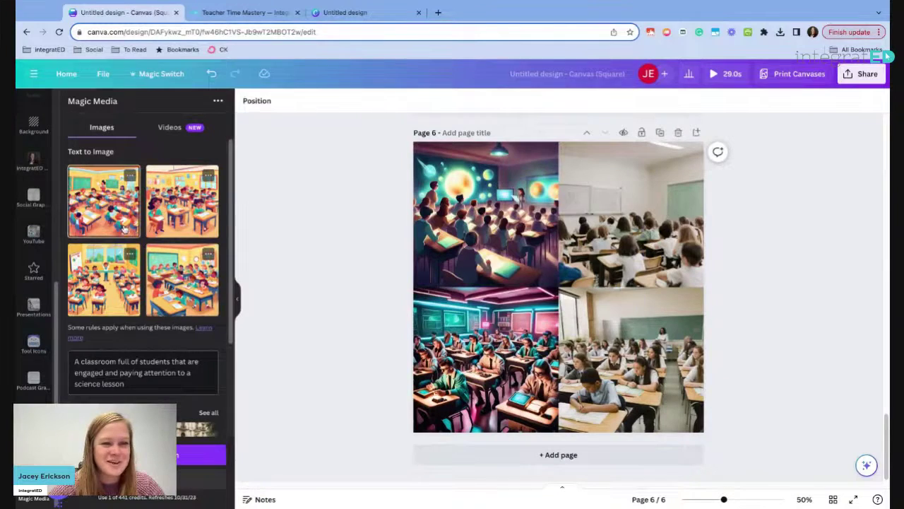
pyautogui.click(104, 200)
pyautogui.moveTo(473, 202); pyautogui.dragTo(402, 131)
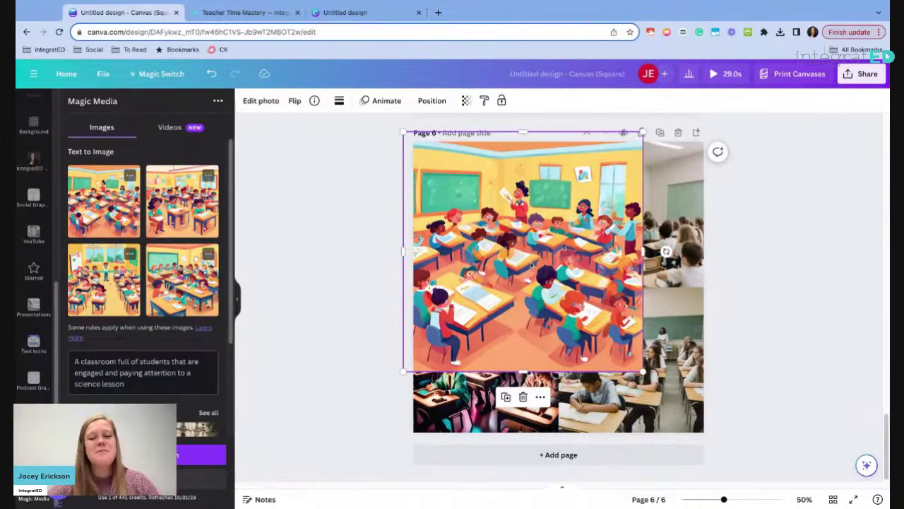
pyautogui.press('Delete')
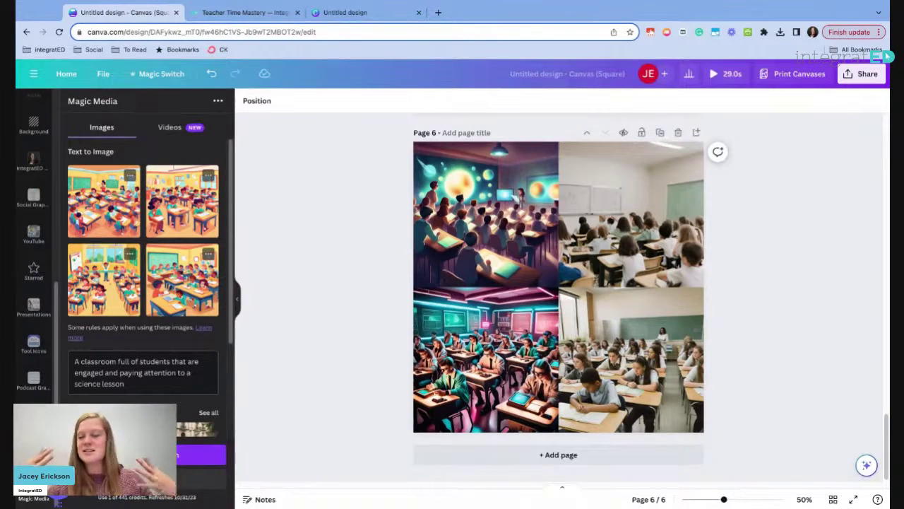
# Append '. only show the back of their heads.' to the image prompt and generate new images
pyautogui.click(165, 381)
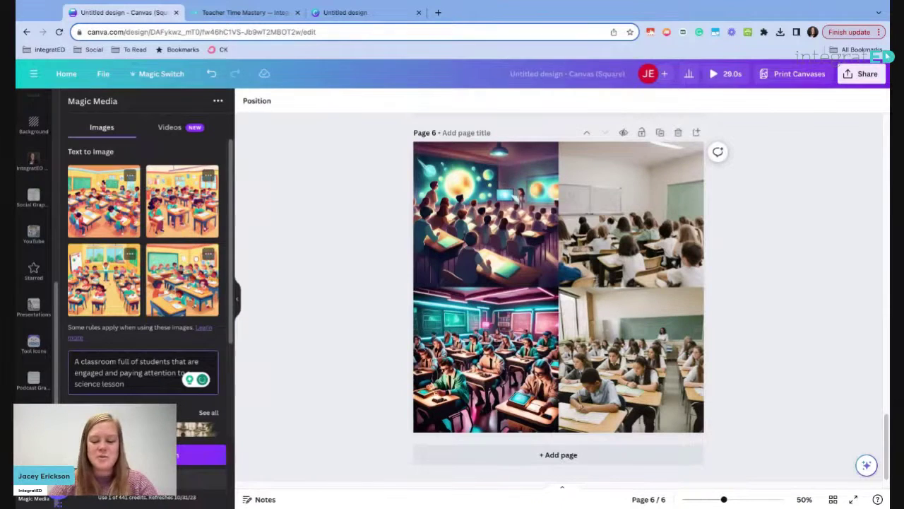
pyautogui.write('.')
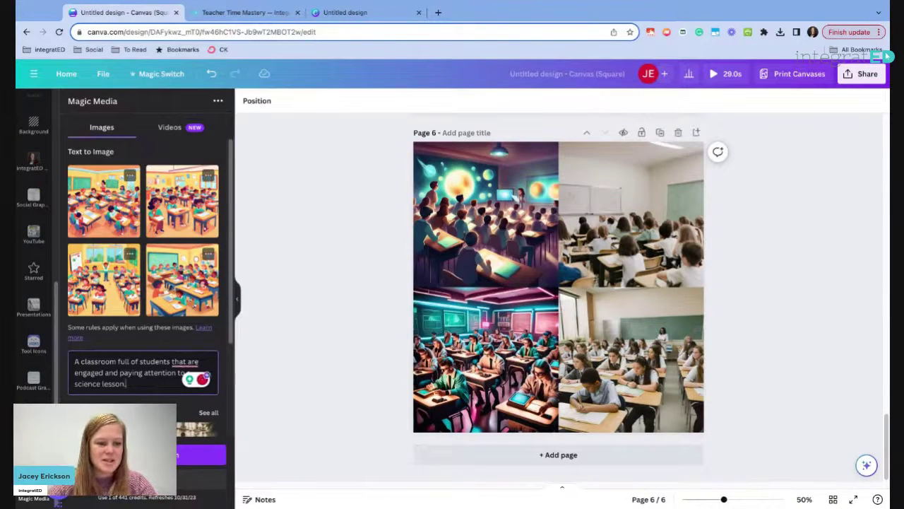
pyautogui.moveTo(176, 361)
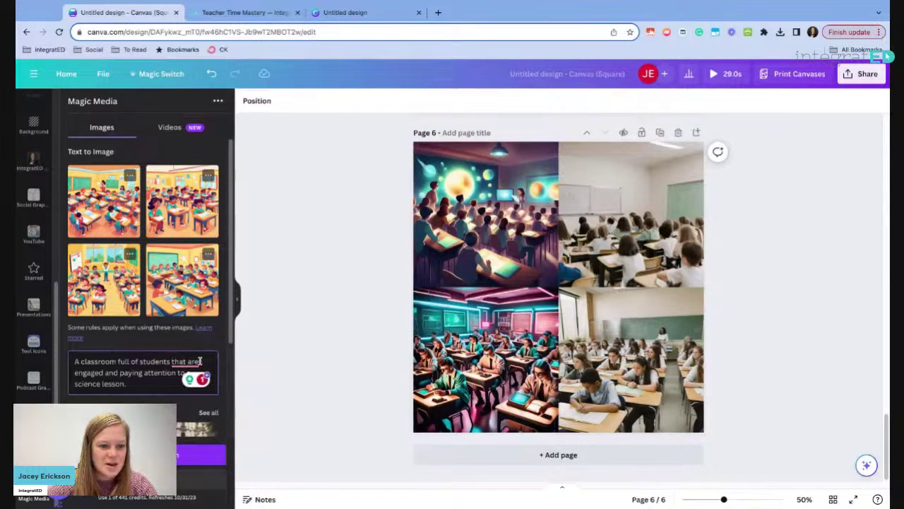
pyautogui.click(200, 361)
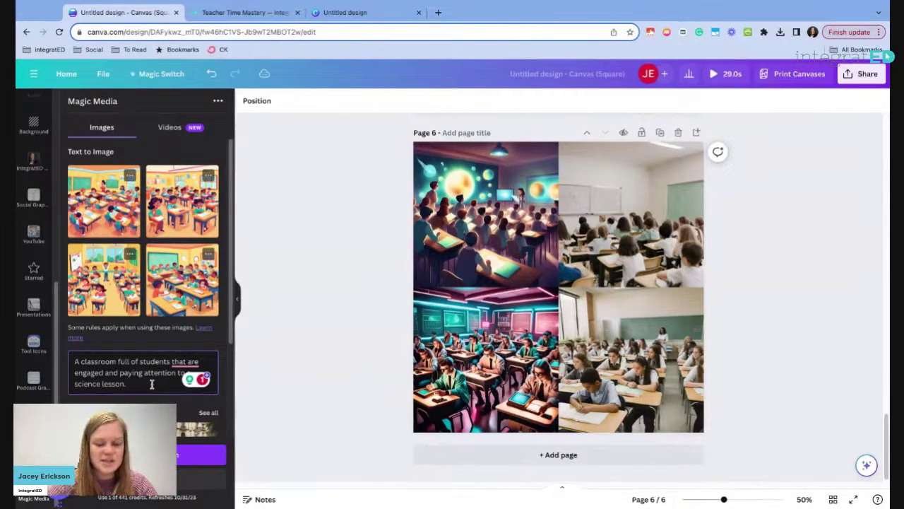
pyautogui.write('Do not')
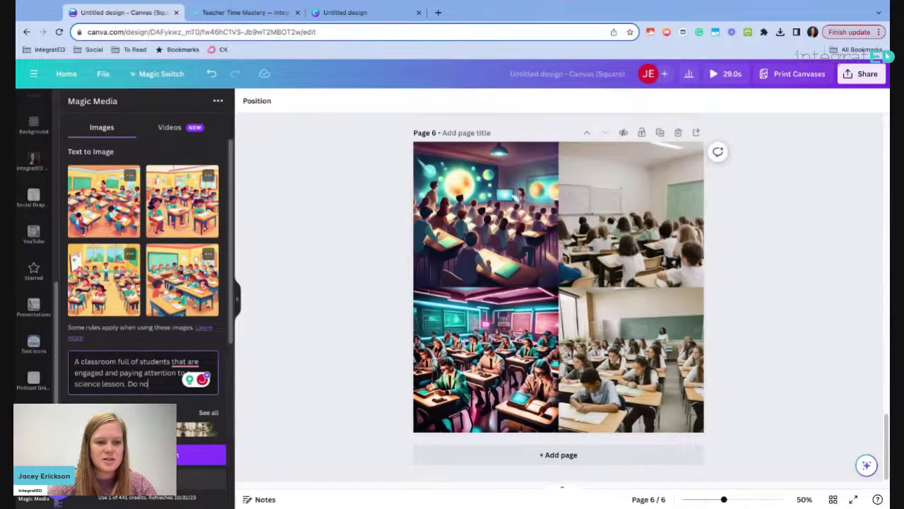
pyautogui.press('BackSpace')
pyautogui.press('BackSpace')
pyautogui.press('BackSpace')
pyautogui.press('BackSpace')
pyautogui.press('BackSpace')
pyautogui.press('BackSpace')
pyautogui.write('only')
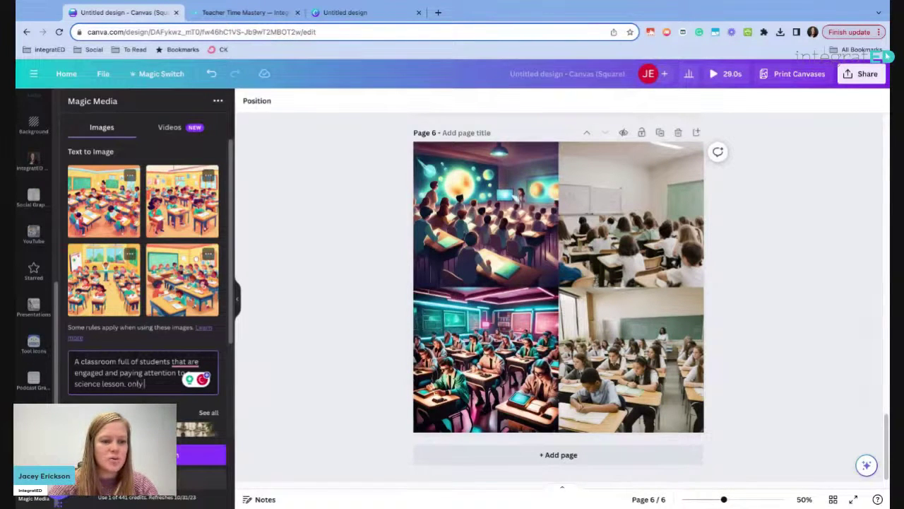
pyautogui.write(' show the ba')
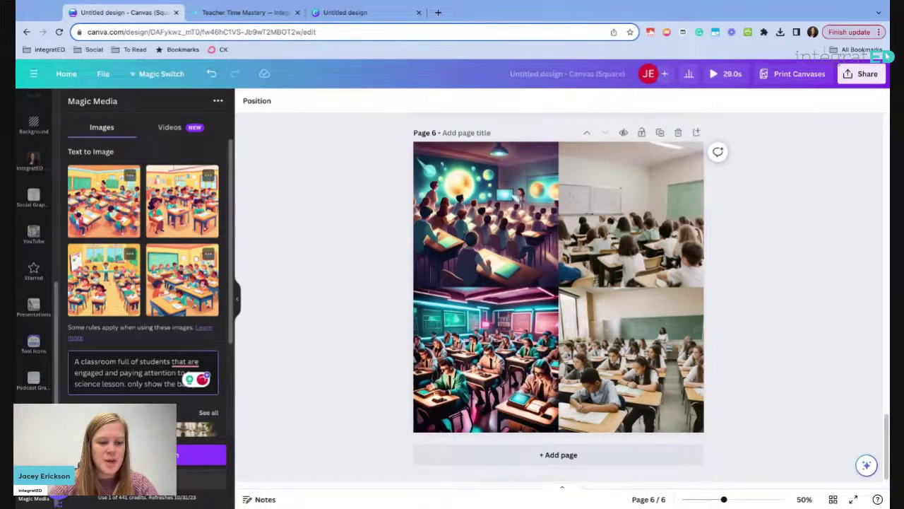
pyautogui.write('ck of their')
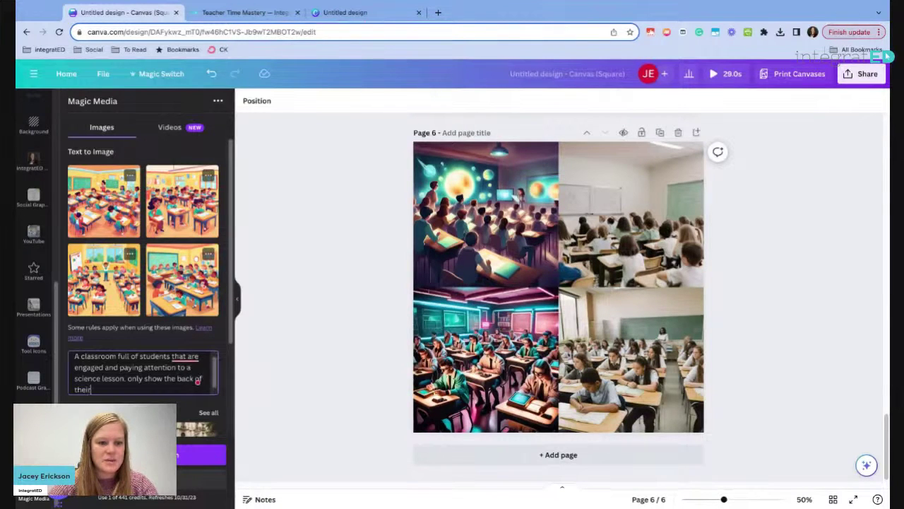
pyautogui.write(' heads.')
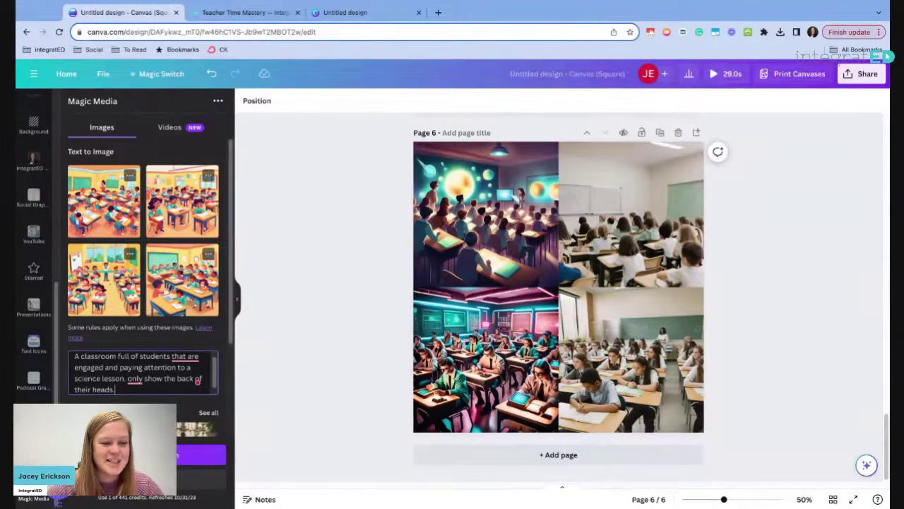
pyautogui.click(202, 455)
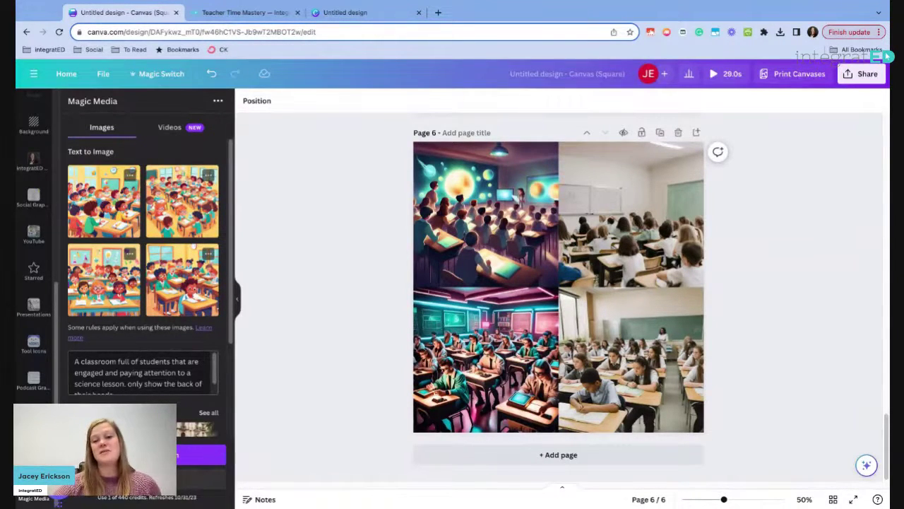
# Scroll the Magic Media panel down to the Styles row and back up to the generated results
pyautogui.scroll(-2, 232, 274)
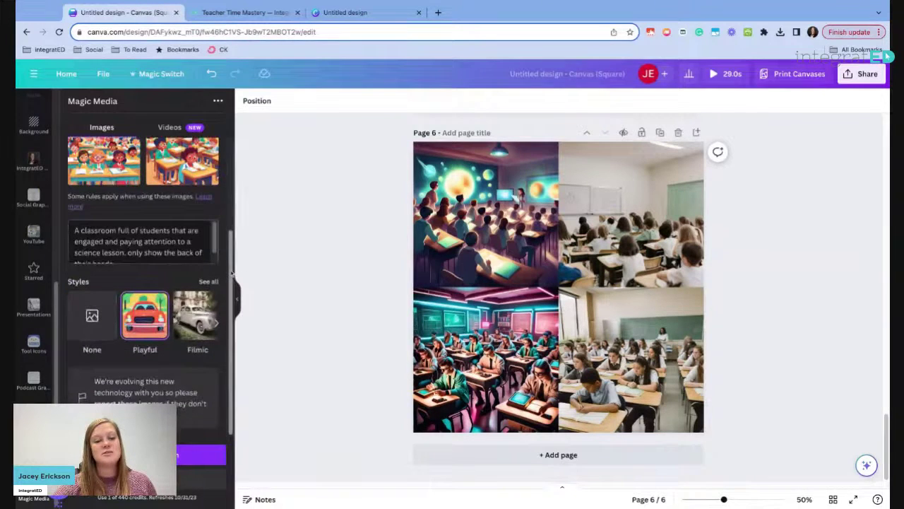
pyautogui.scroll(2, 232, 274)
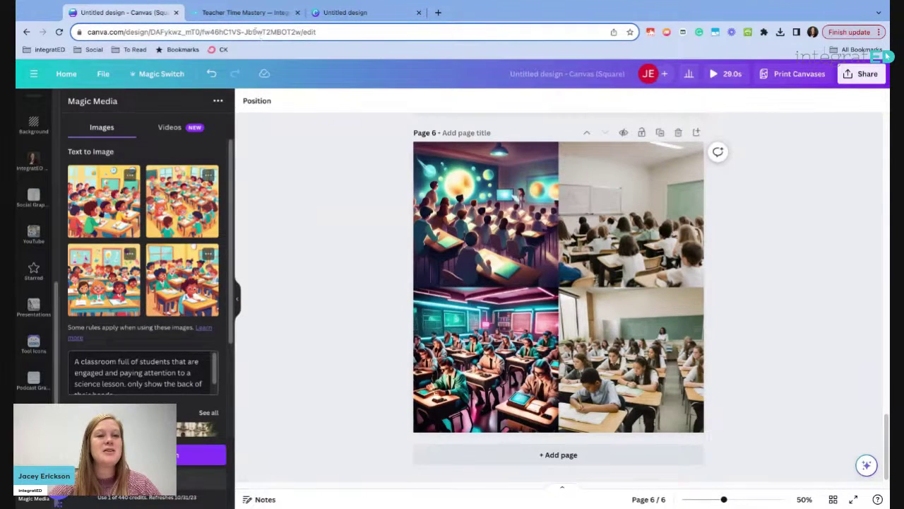
# Switch to the Teacher Time Mastery webpage and scroll down its landing page
pyautogui.click(249, 17)
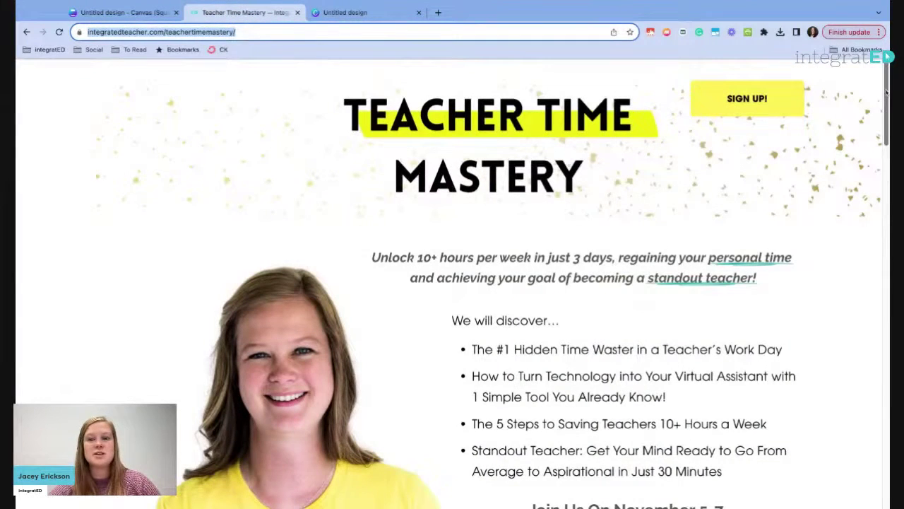
pyautogui.moveTo(886, 93); pyautogui.dragTo(886, 114)
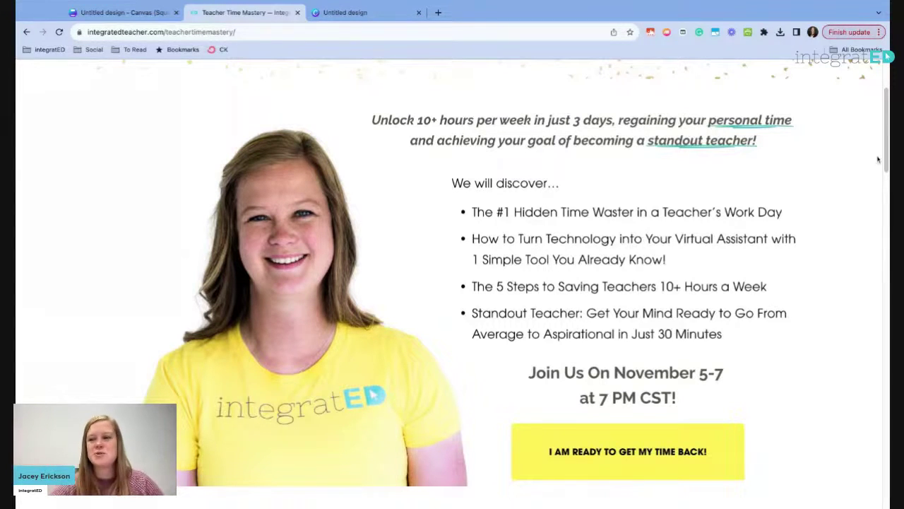
pyautogui.moveTo(886, 130); pyautogui.dragTo(886, 144)
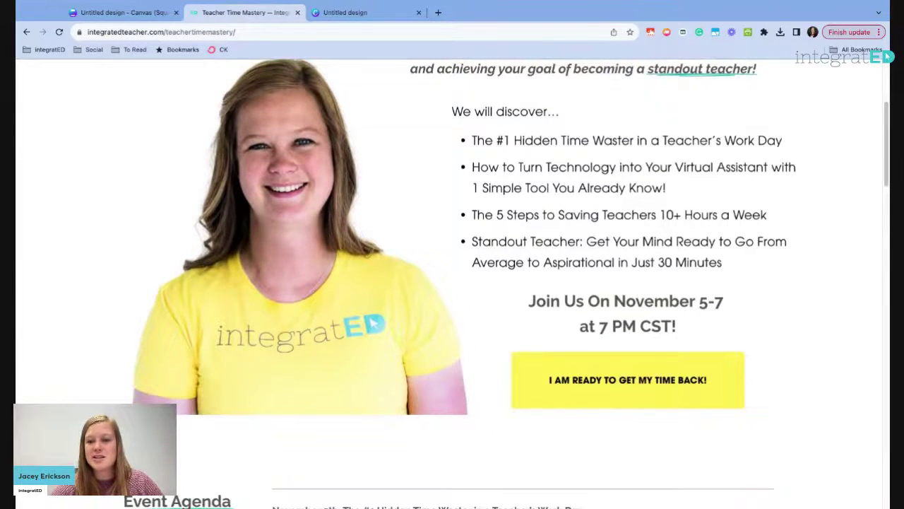
# Highlight then deselect the technology-as-virtual-assistant bullet, and scroll down to the Event Agenda
pyautogui.tripleClick(687, 187)
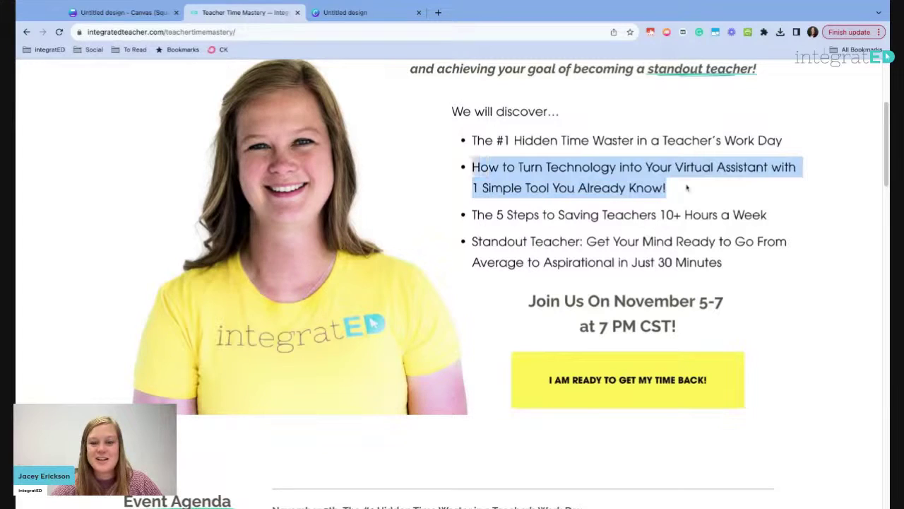
pyautogui.click(738, 196)
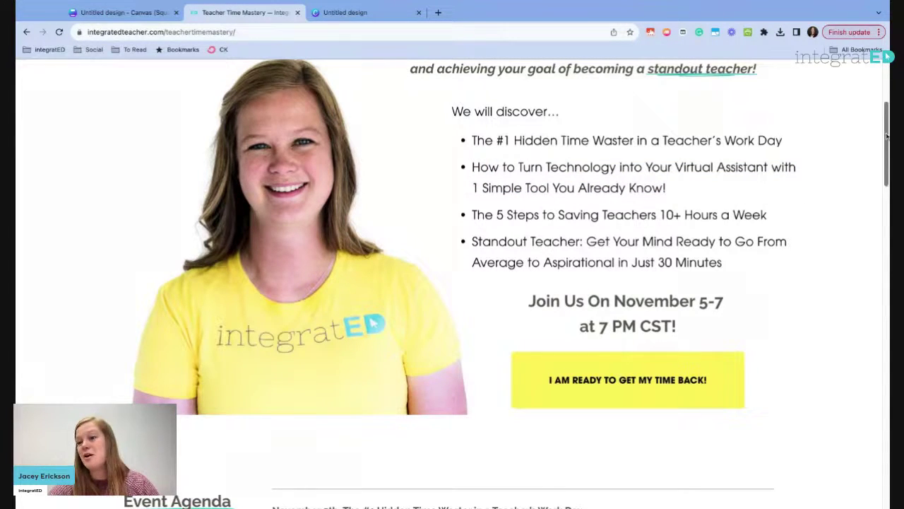
pyautogui.moveTo(887, 138); pyautogui.dragTo(886, 129)
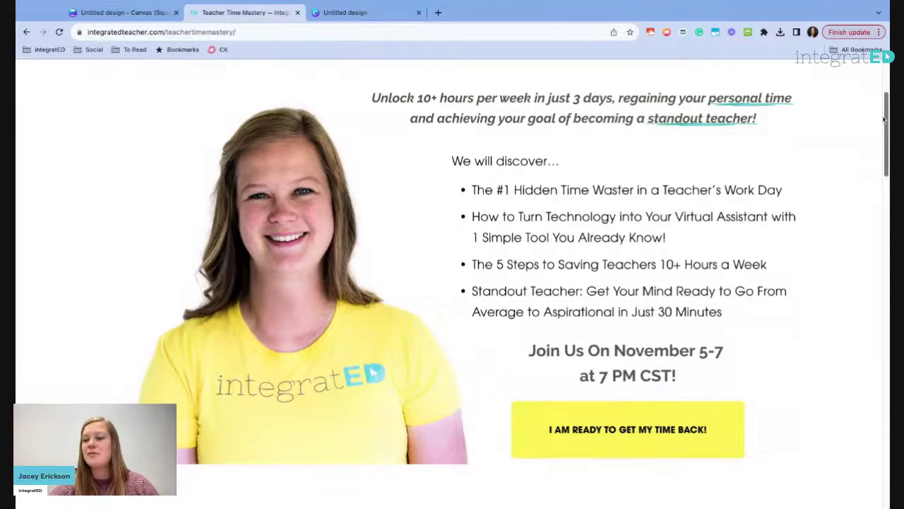
pyautogui.moveTo(887, 127); pyautogui.dragTo(887, 173)
# Expand and collapse the November 6th session details, then scroll back up to the introduction
pyautogui.scroll(-3, 453, 283)
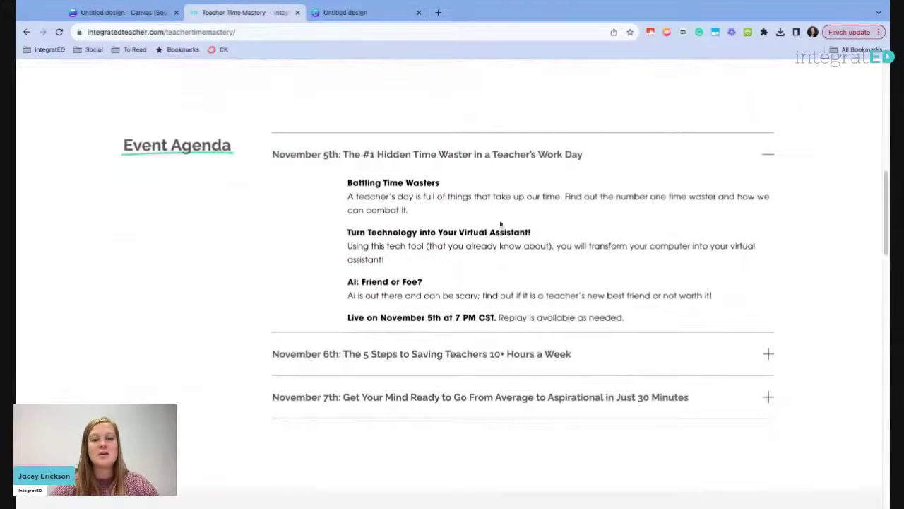
pyautogui.click(769, 354)
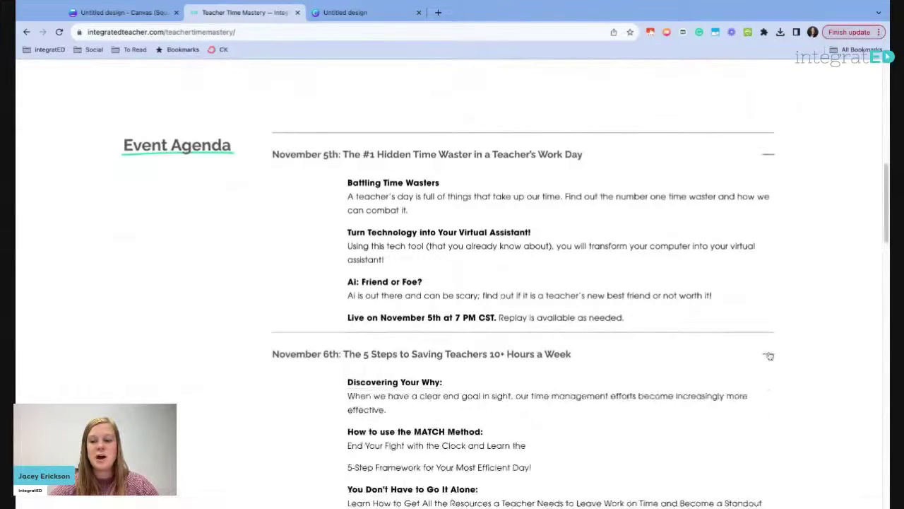
pyautogui.click(769, 355)
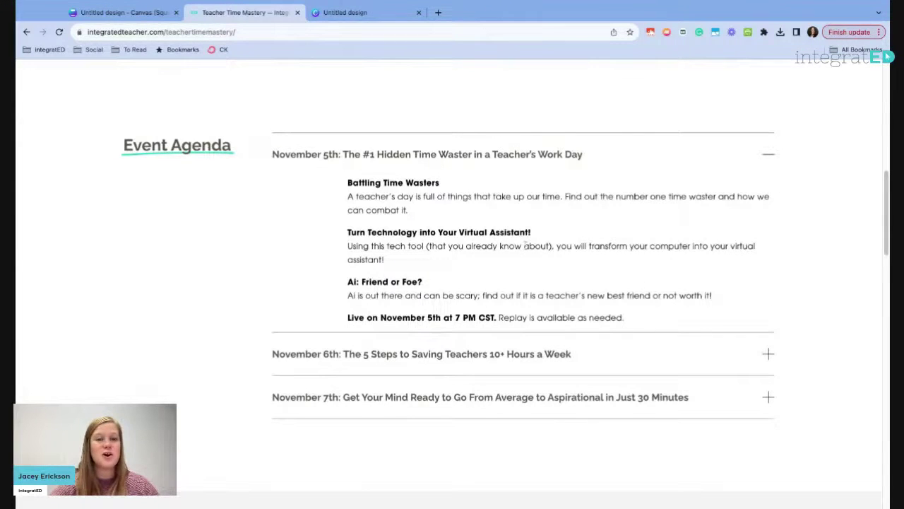
pyautogui.moveTo(885, 218); pyautogui.dragTo(885, 139)
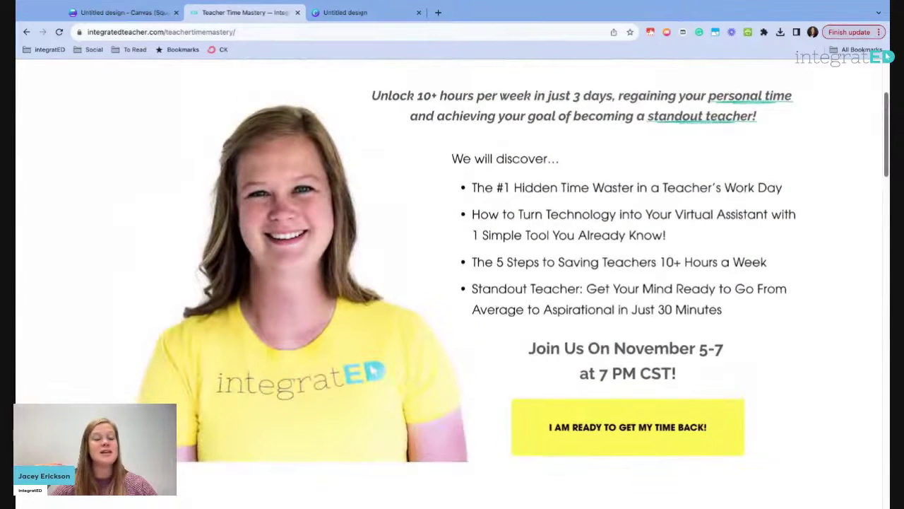